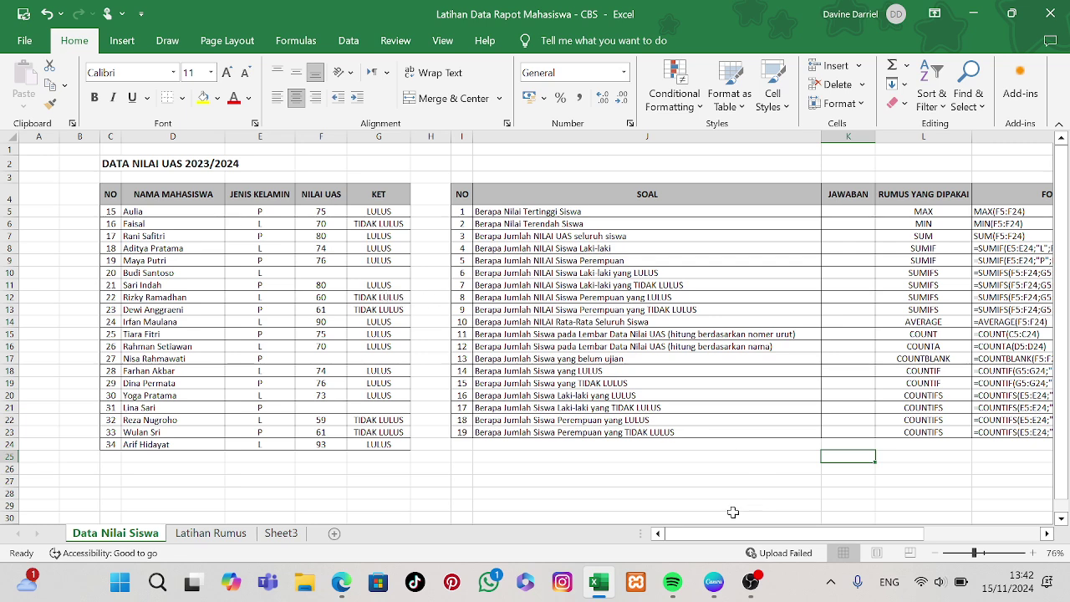
- Enter =MAX(F5:F24) in cell K5 to answer the question about the highest student score
{"action": "left_click_drag", "start_coordinate": [757, 536], "coordinate": [728, 535]}
{"action": "left_click_drag", "start_coordinate": [754, 534], "coordinate": [842, 533]}
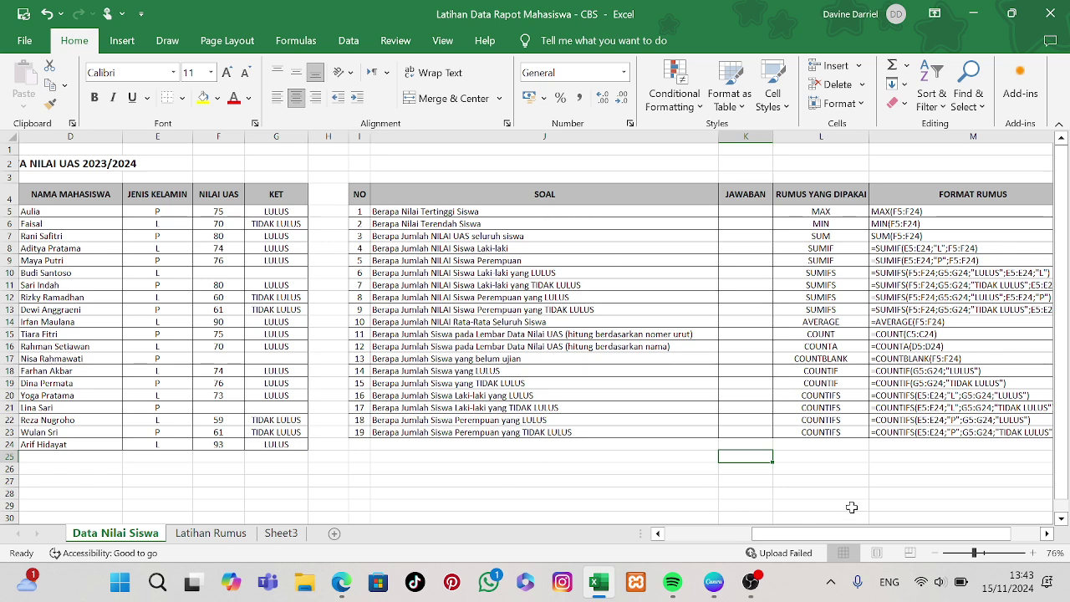
{"action": "left_click_drag", "start_coordinate": [852, 532], "coordinate": [793, 532]}
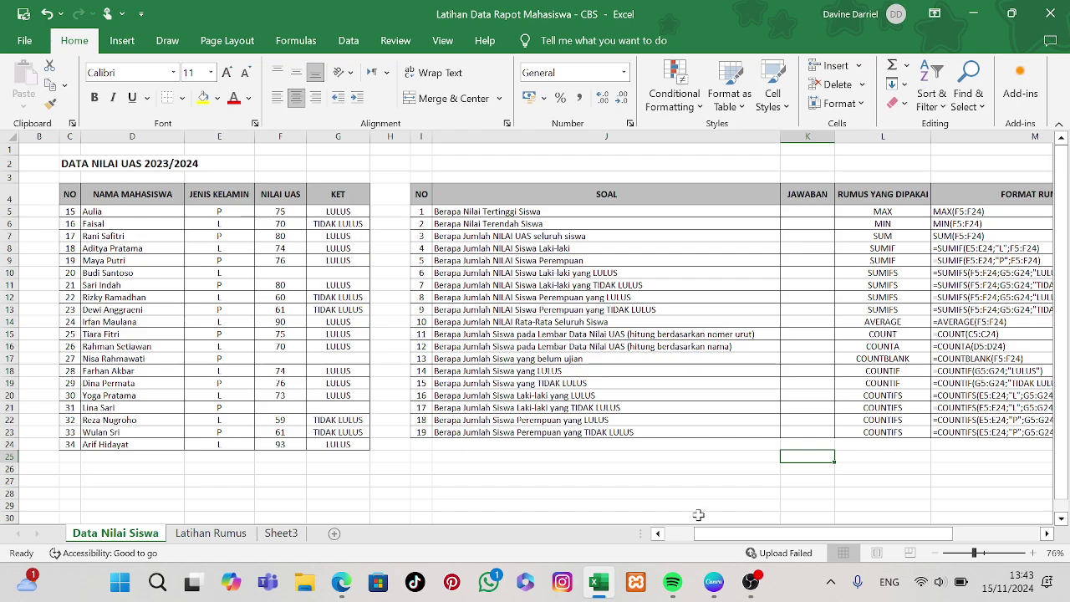
{"action": "left_click_drag", "start_coordinate": [724, 535], "coordinate": [769, 539]}
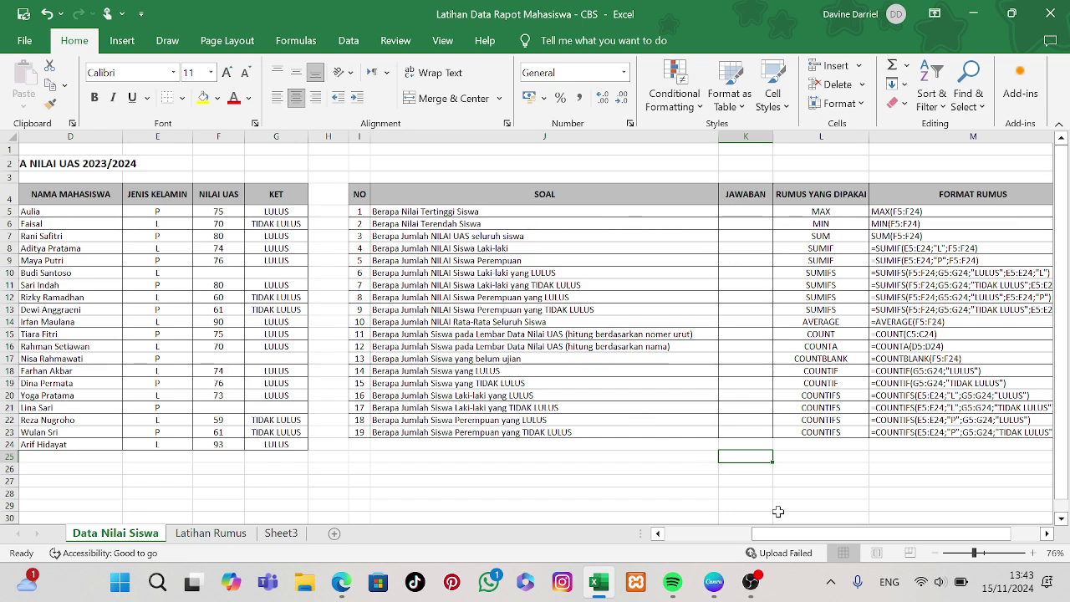
{"action": "left_click_drag", "start_coordinate": [802, 535], "coordinate": [780, 535]}
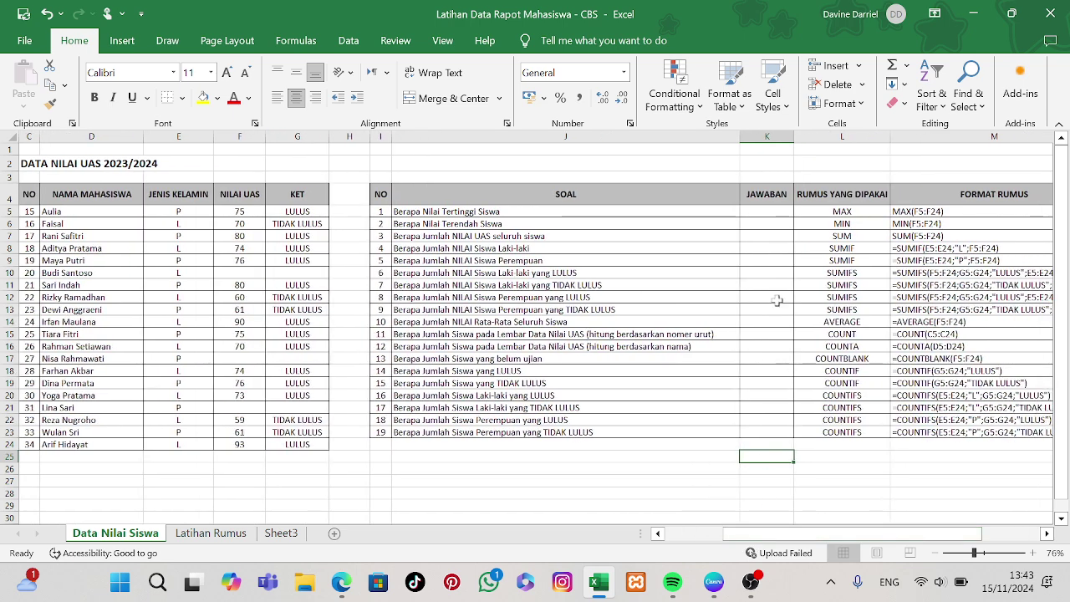
{"action": "left_click", "coordinate": [777, 211]}
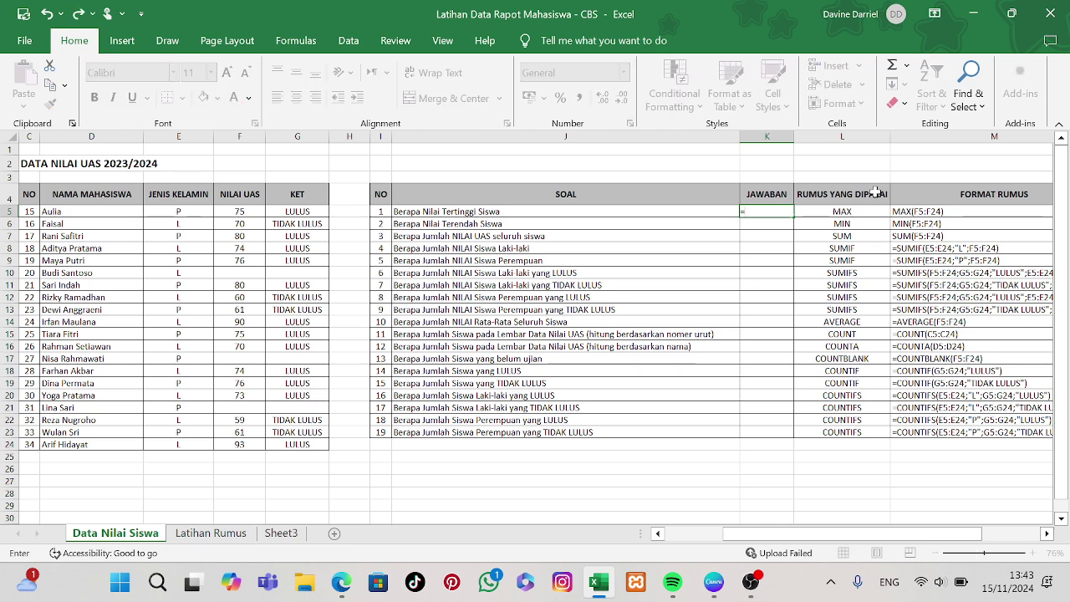
{"action": "type", "text": "ma"}
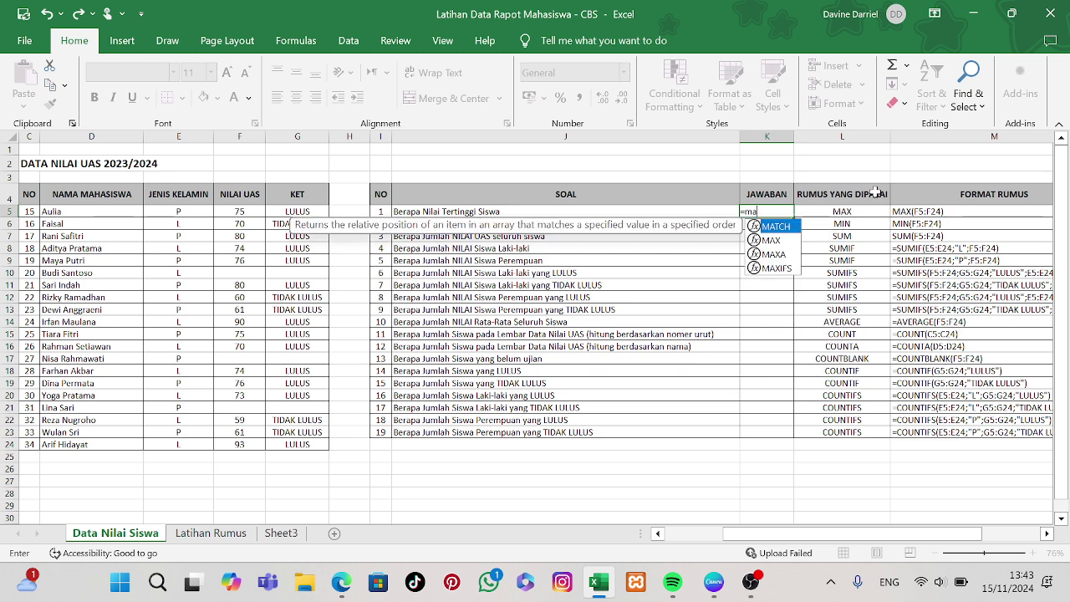
{"action": "type", "text": "x("}
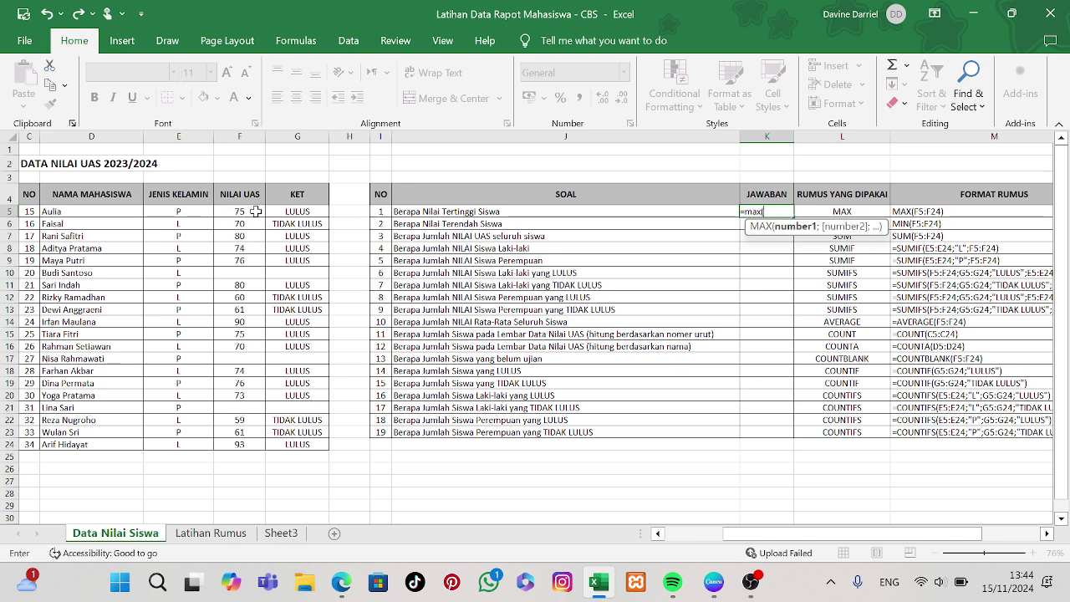
{"action": "left_click_drag", "start_coordinate": [256, 212], "coordinate": [244, 445]}
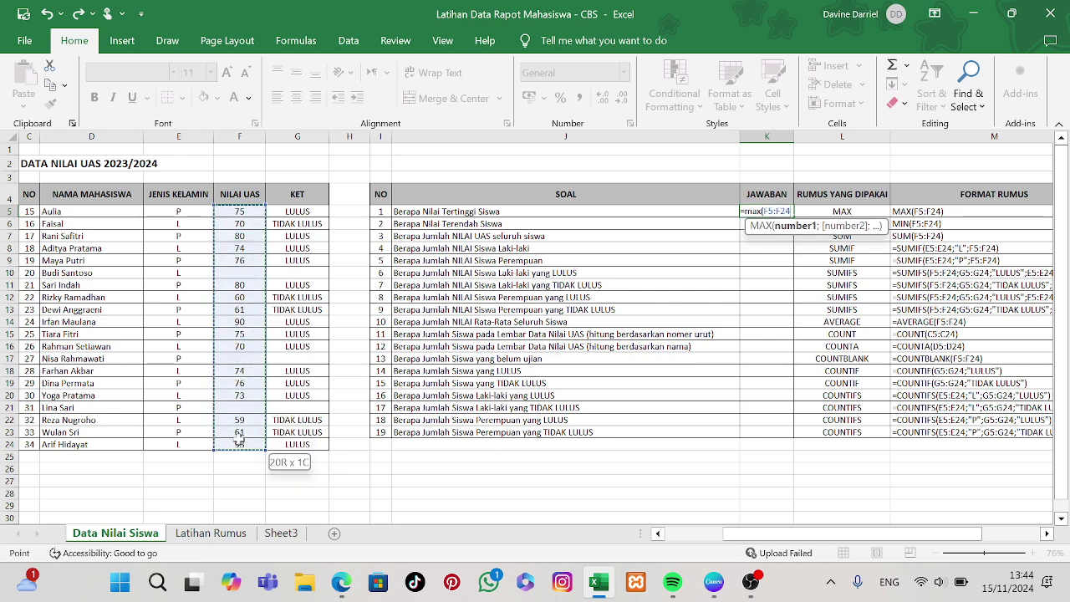
{"action": "type", "text": ")"}
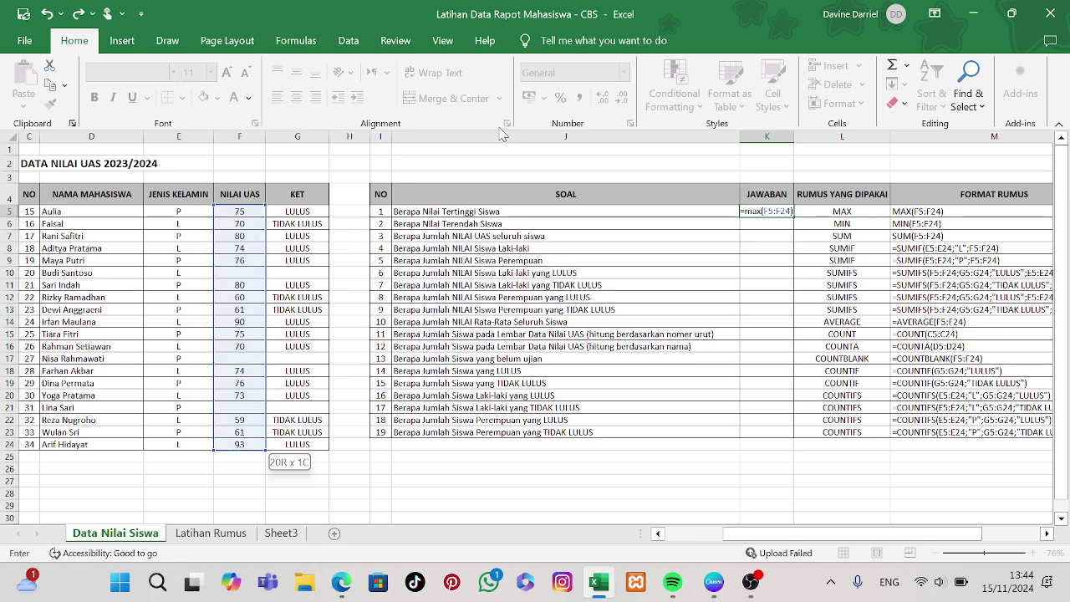
{"action": "key", "text": "Return"}
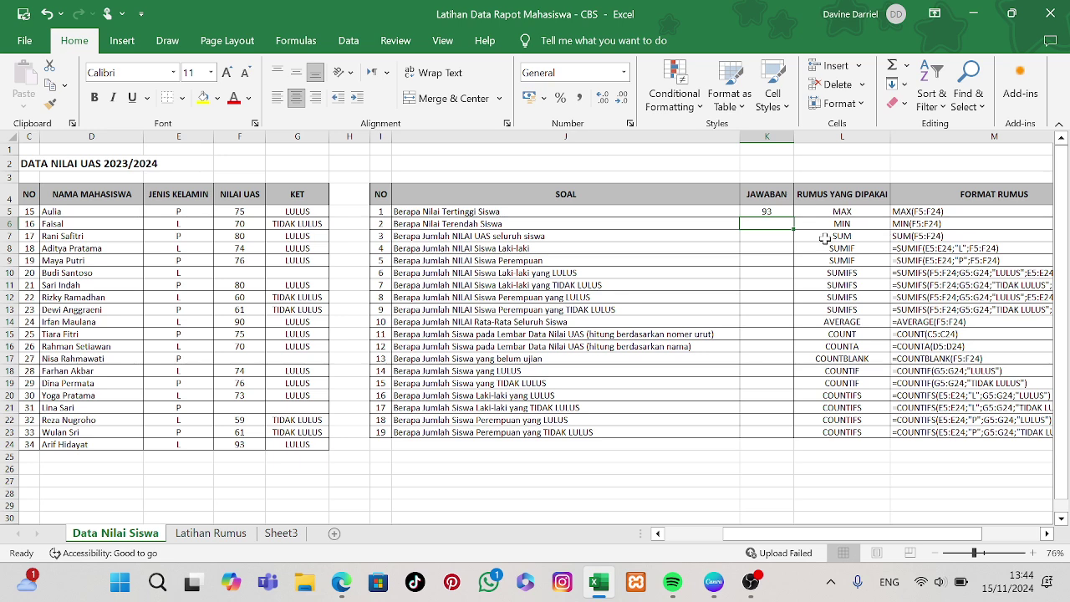
- Enter =MIN(F5:F24) in cell K6 to answer the question about the lowest student score
{"action": "type", "text": "="}
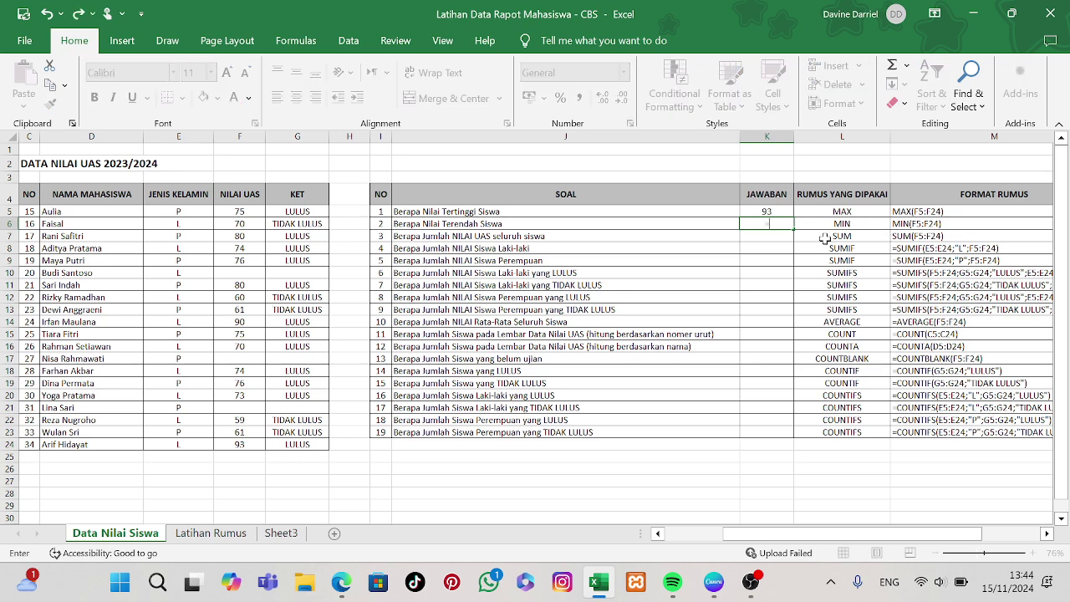
{"action": "type", "text": "min"}
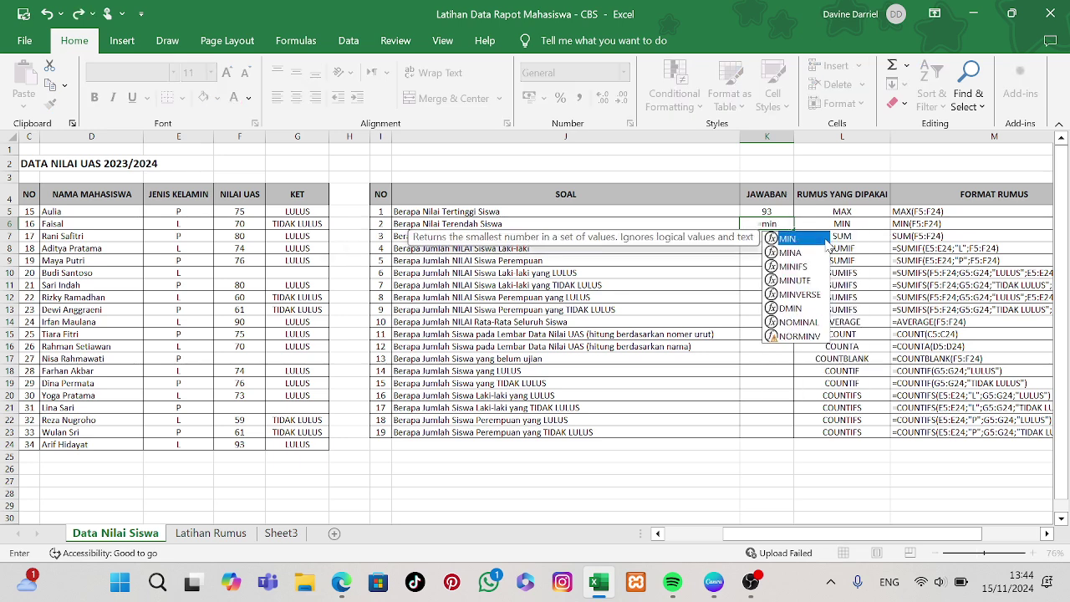
{"action": "type", "text": "("}
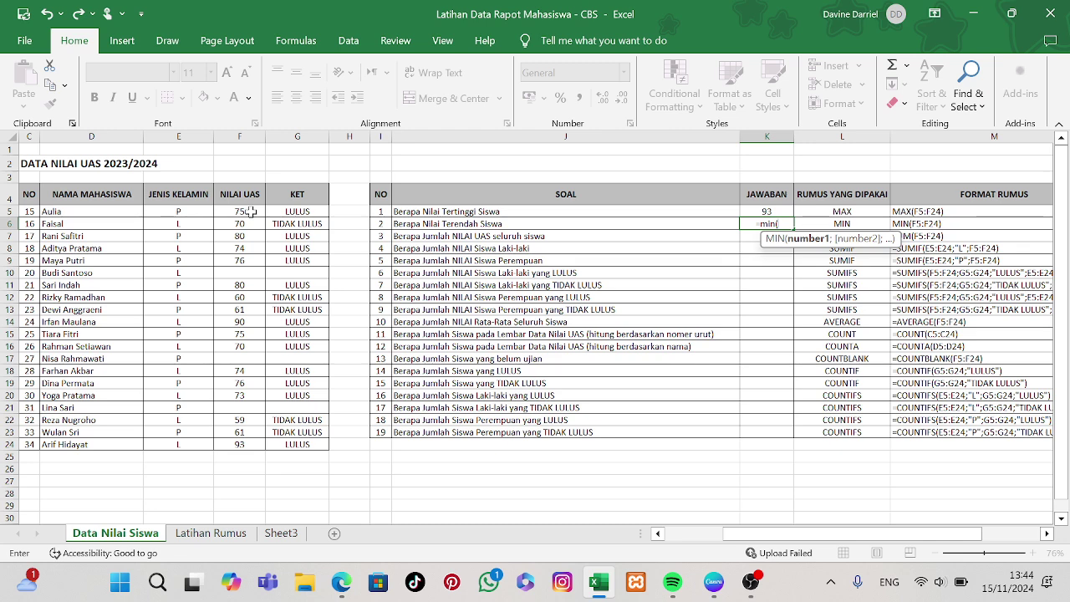
{"action": "left_click_drag", "start_coordinate": [249, 212], "coordinate": [245, 447]}
{"action": "type", "text": ")"}
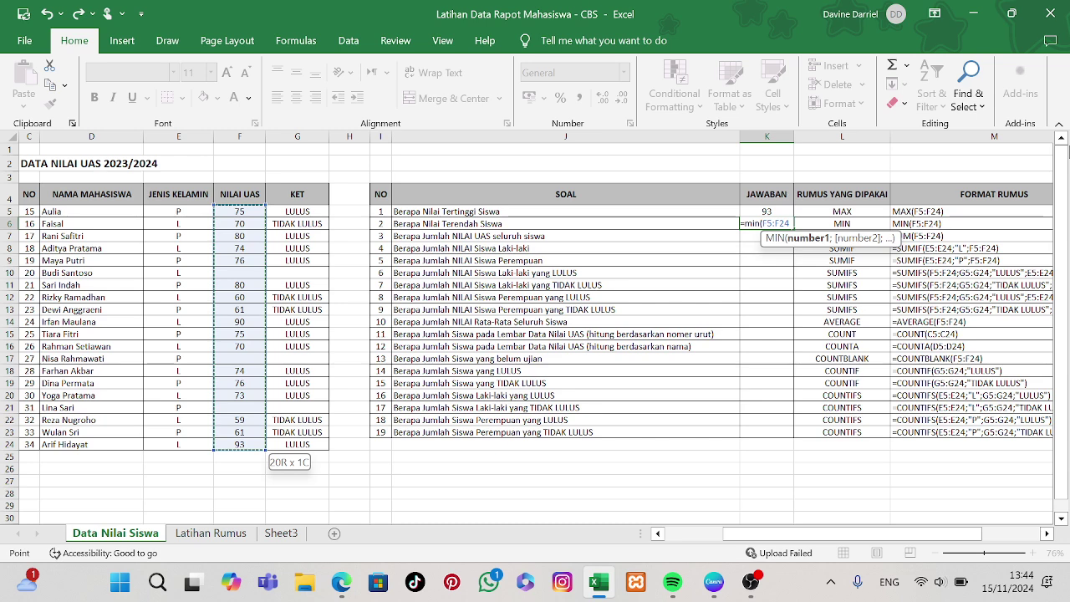
{"action": "key", "text": "Return"}
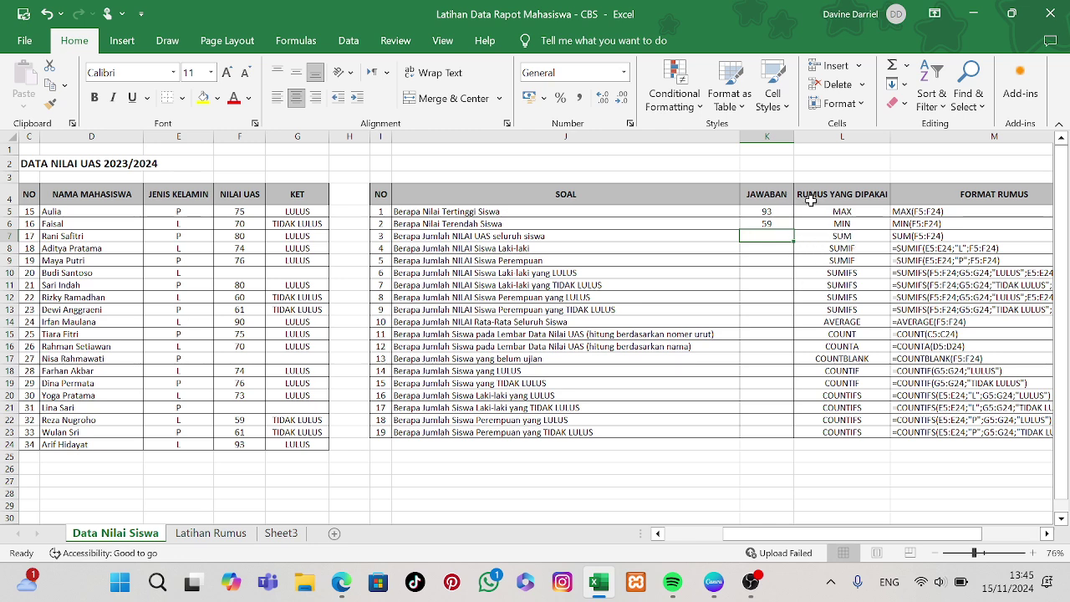
- Enter =SUM(F5:F24) in cell K7 to total the NILAI UAS scores of all students
{"action": "type", "text": "="}
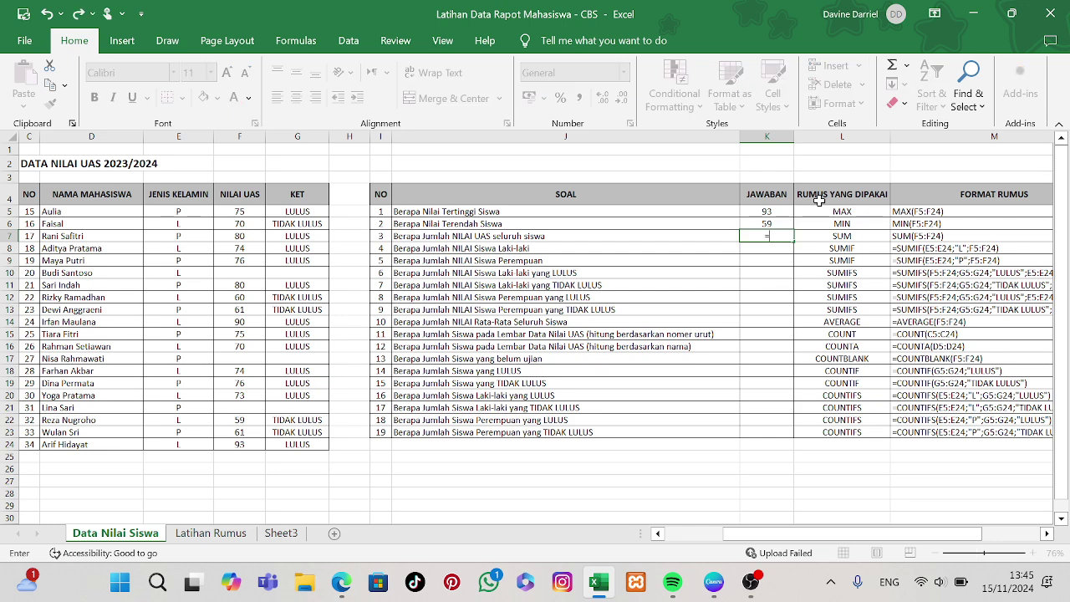
{"action": "type", "text": "sum"}
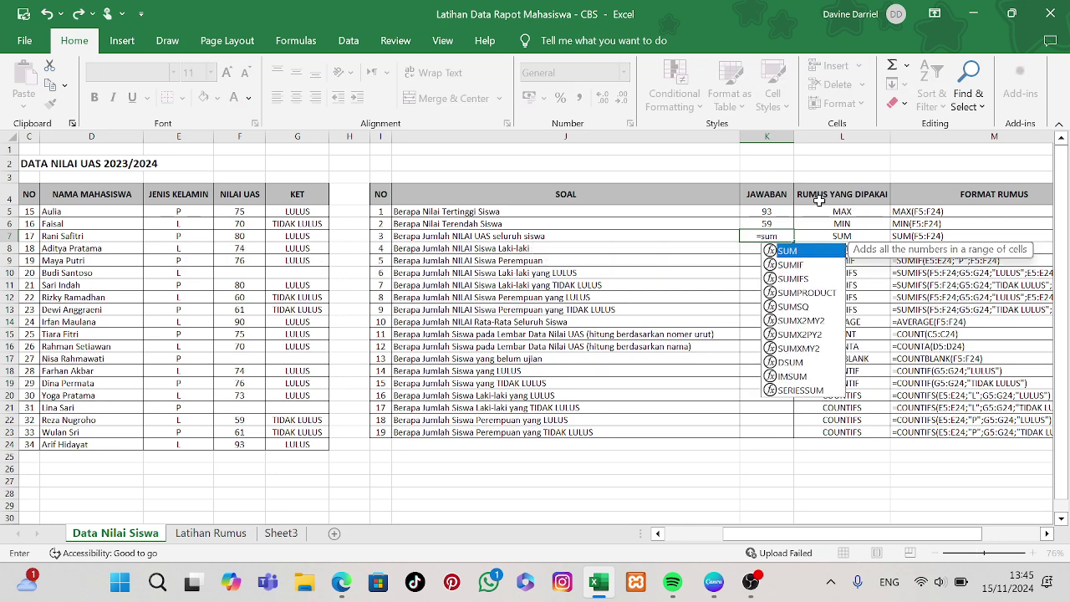
{"action": "type", "text": "("}
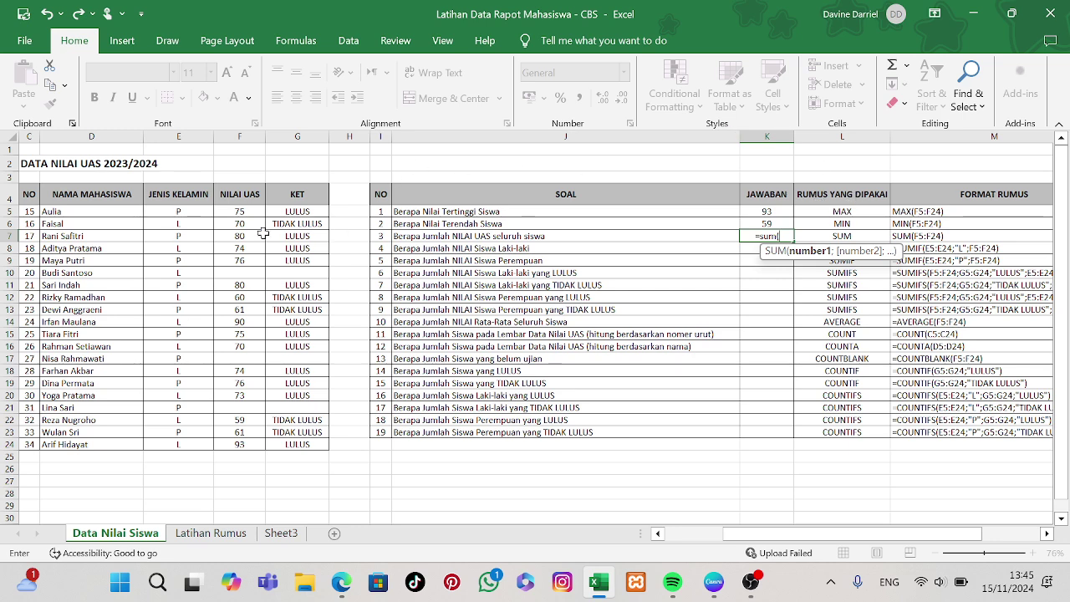
{"action": "left_click_drag", "start_coordinate": [261, 213], "coordinate": [254, 444]}
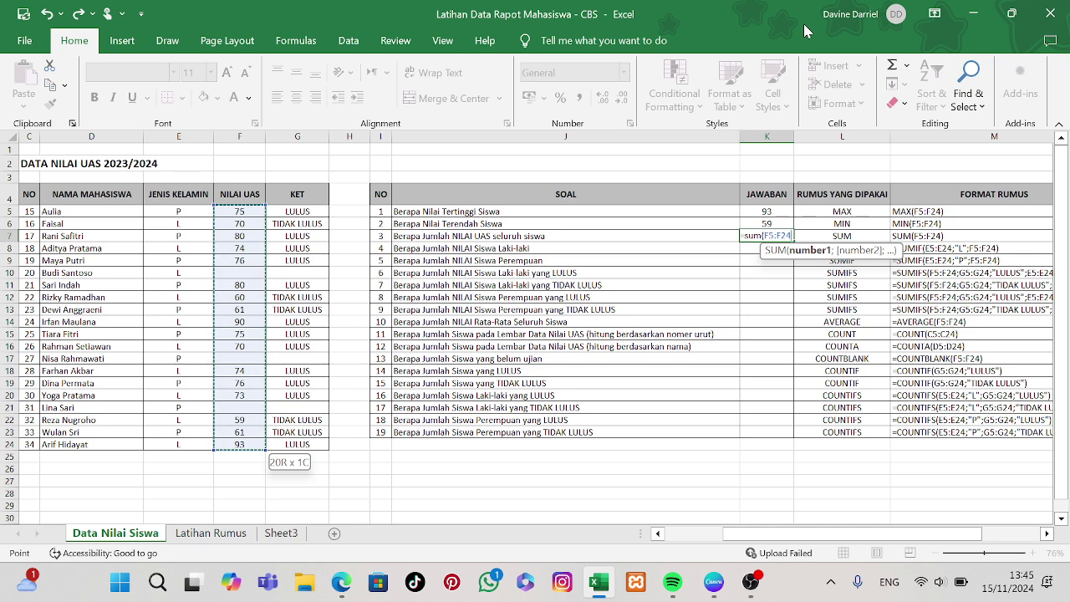
{"action": "type", "text": ")"}
{"action": "key", "text": "Return"}
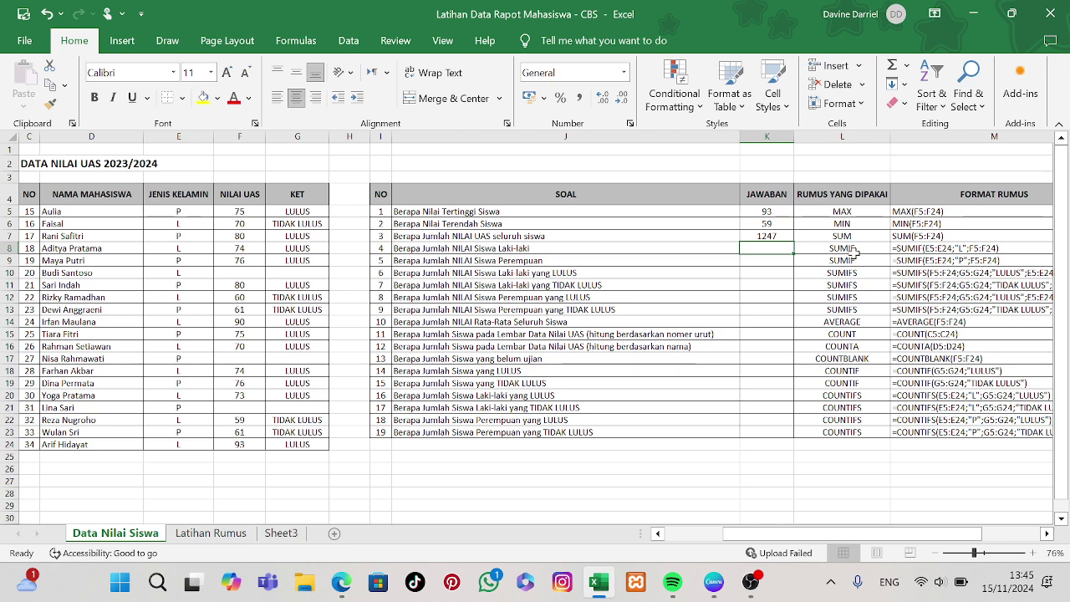
- Enter =SUMIF(E5:E24;"L";F5:F24) in cell K8 to total the scores of the male students
{"action": "type", "text": "="}
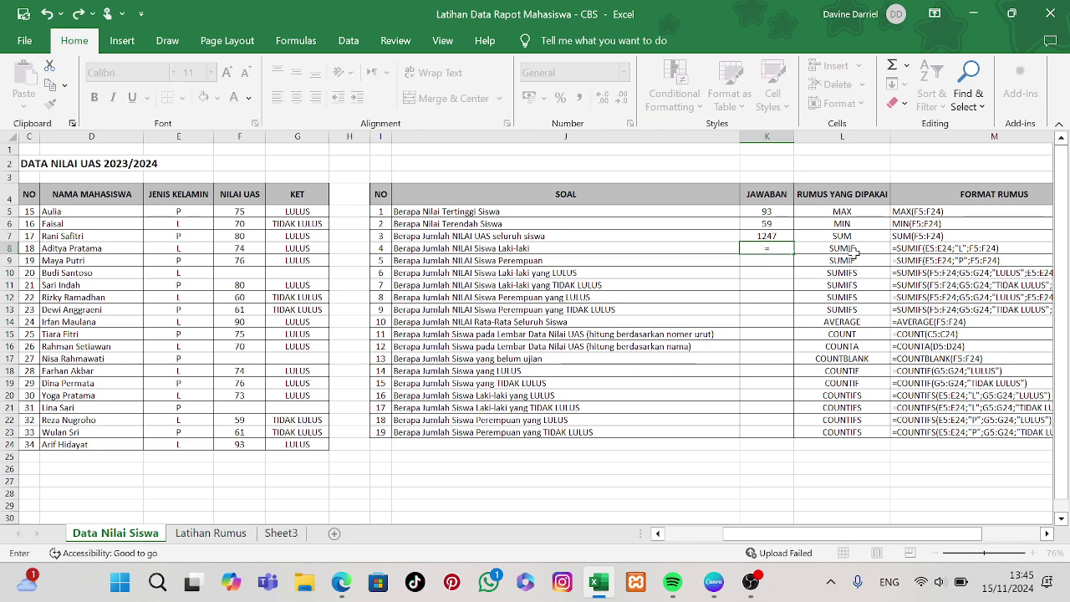
{"action": "type", "text": "sumif"}
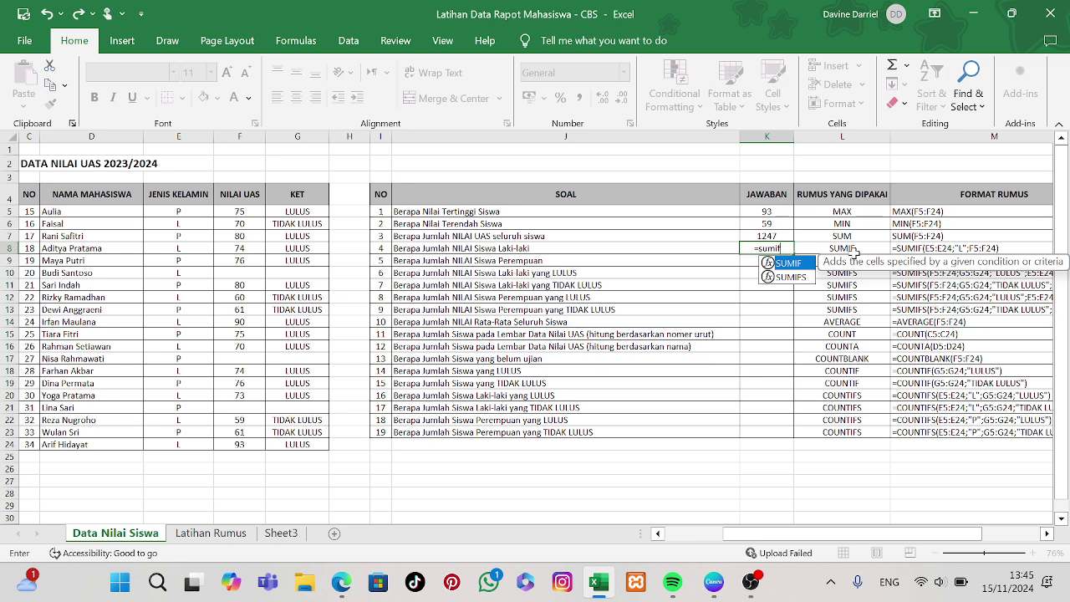
{"action": "type", "text": "("}
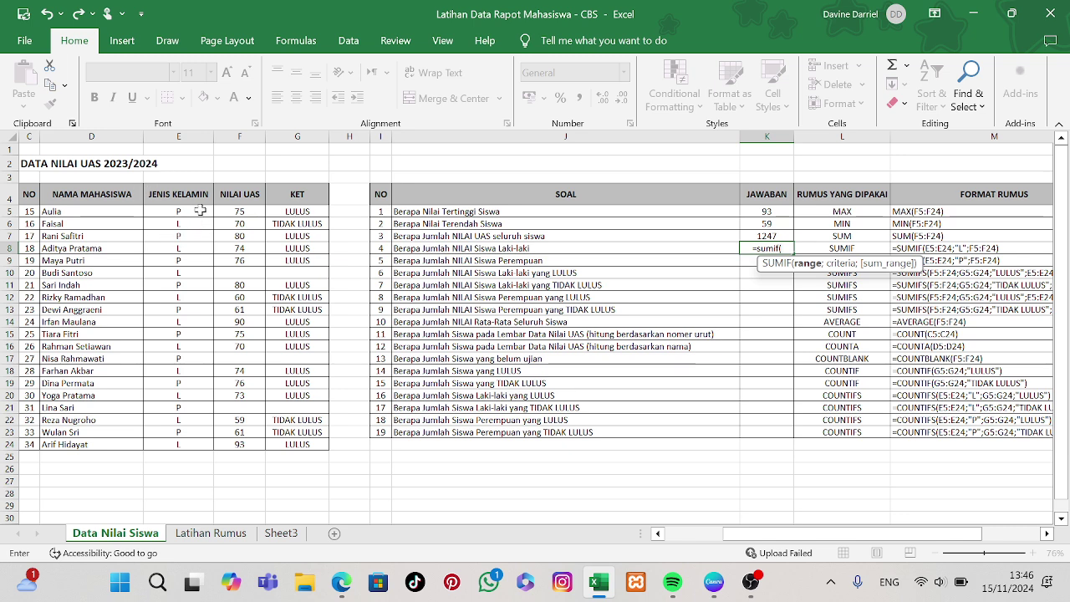
{"action": "left_click_drag", "start_coordinate": [201, 211], "coordinate": [190, 454]}
{"action": "left_click_drag", "start_coordinate": [193, 448], "coordinate": [192, 446]}
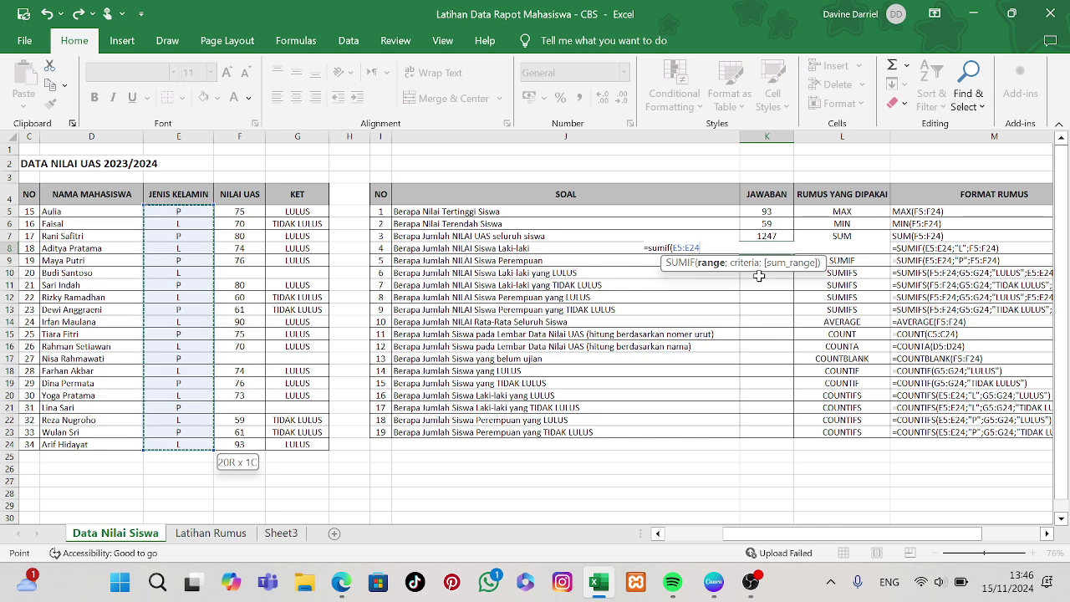
{"action": "type", "text": ";"}
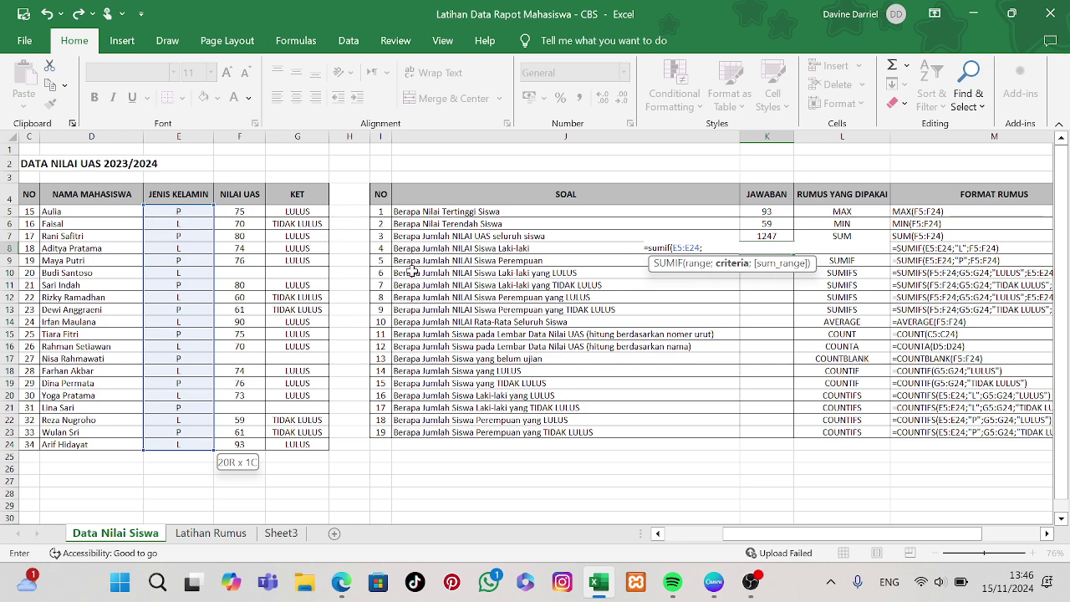
{"action": "type", "text": "\""}
{"action": "key", "text": "Caps_Lock"}
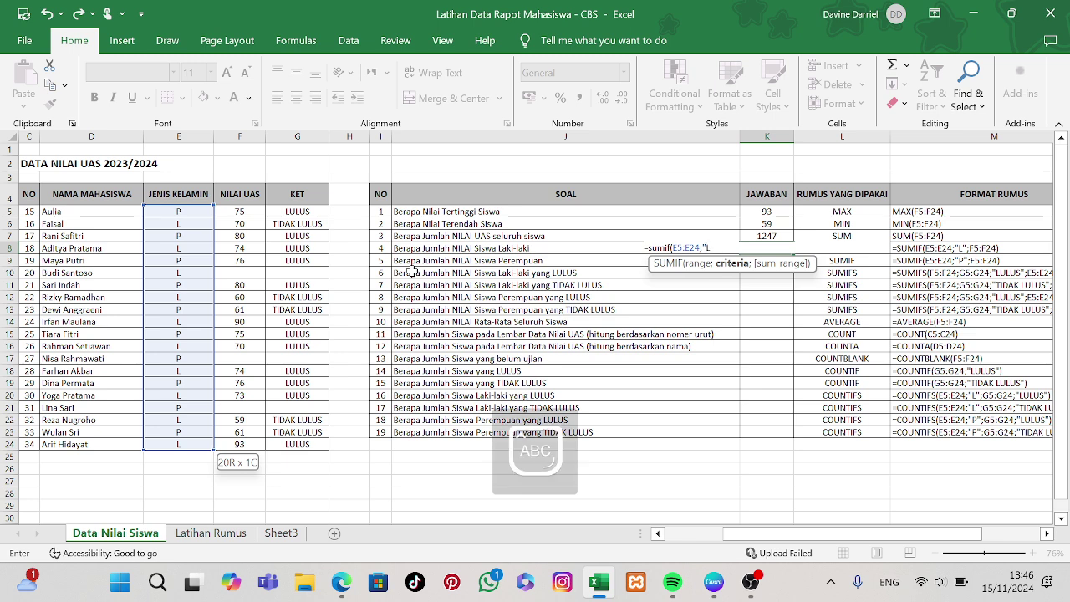
{"action": "type", "text": "\""}
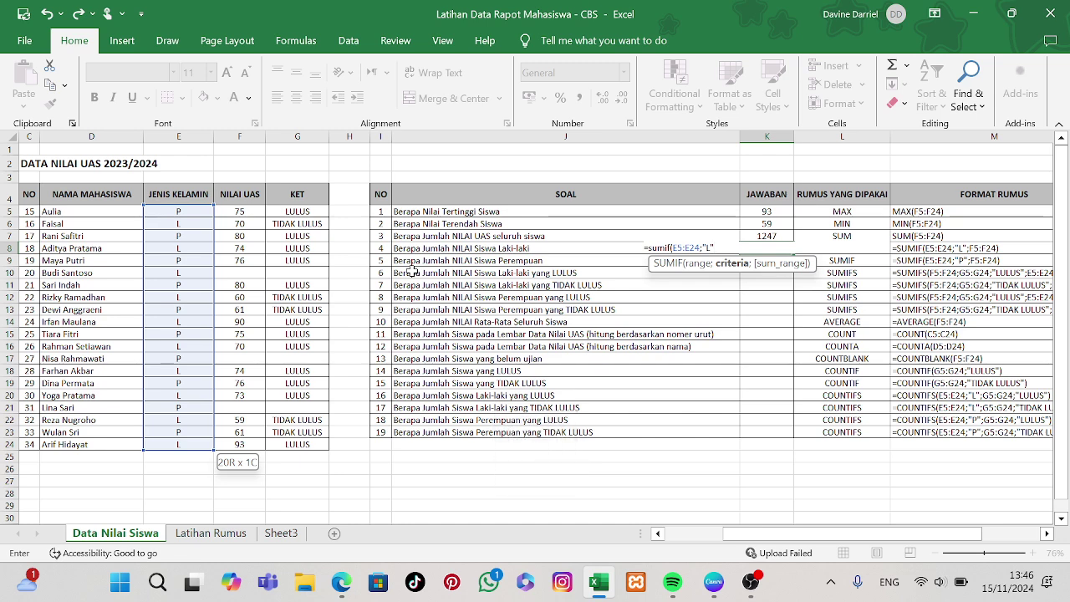
{"action": "type", "text": ";"}
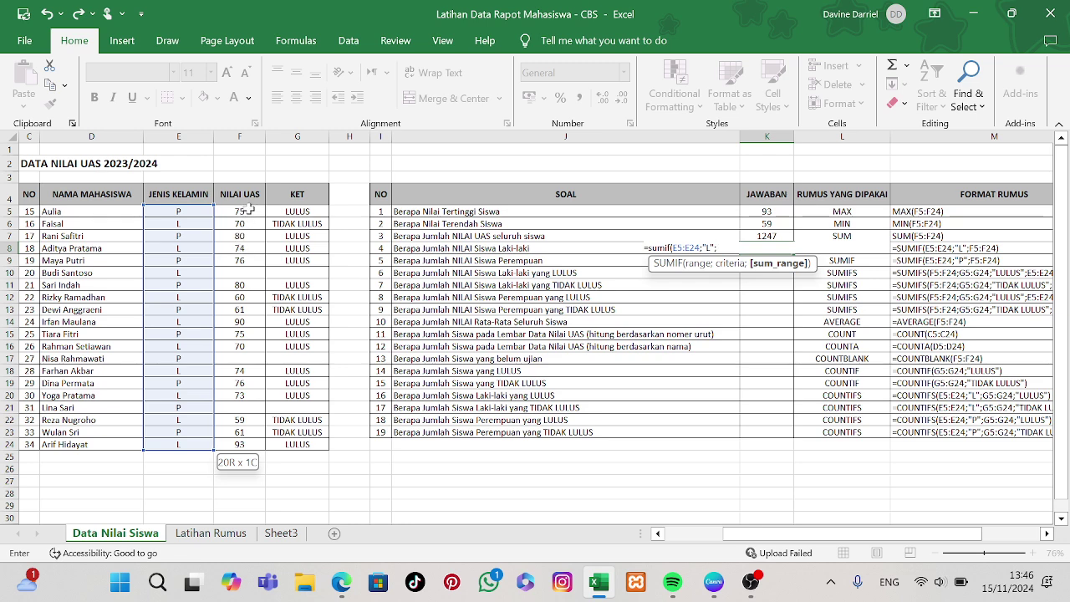
{"action": "left_click_drag", "start_coordinate": [243, 213], "coordinate": [248, 446]}
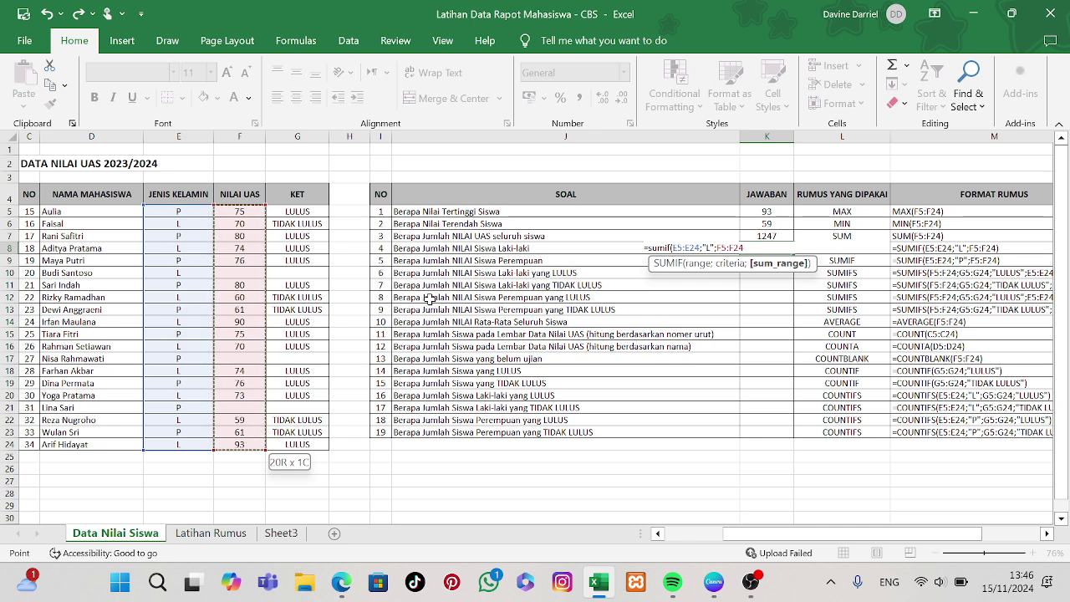
{"action": "type", "text": ")"}
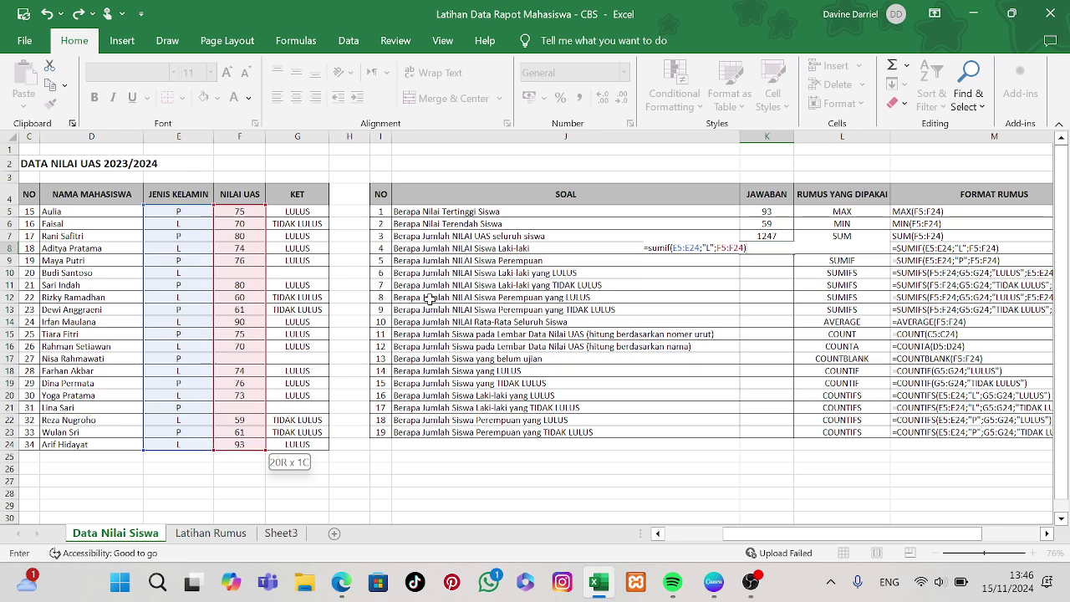
{"action": "key", "text": "Return"}
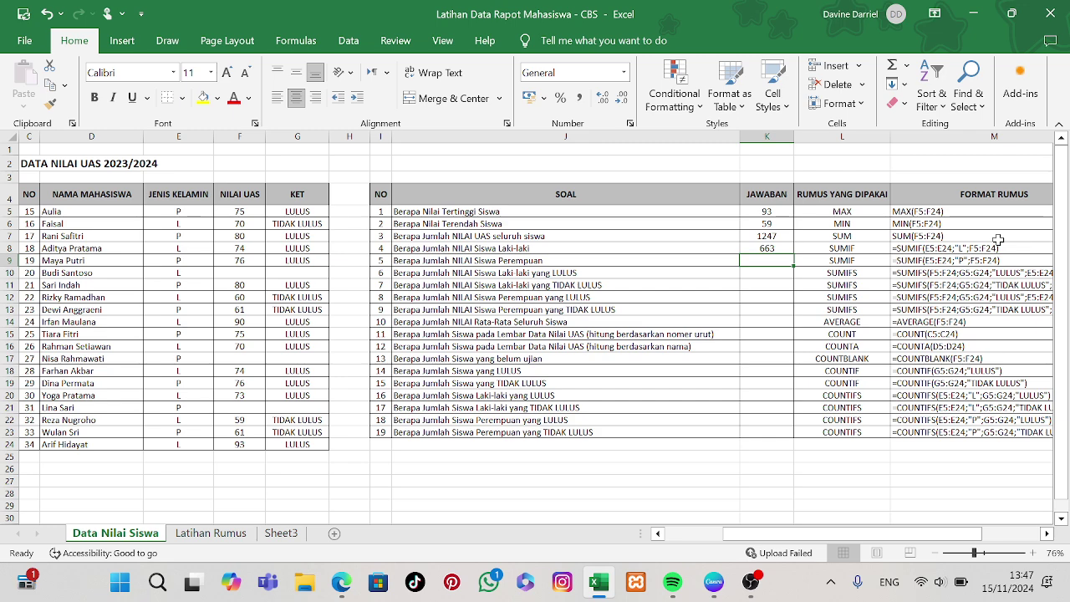
- Enter =SUMIF(E5:E24;"P";F5:F24) in cell K9 to total the scores of the female students
{"action": "type", "text": "=SUM"}
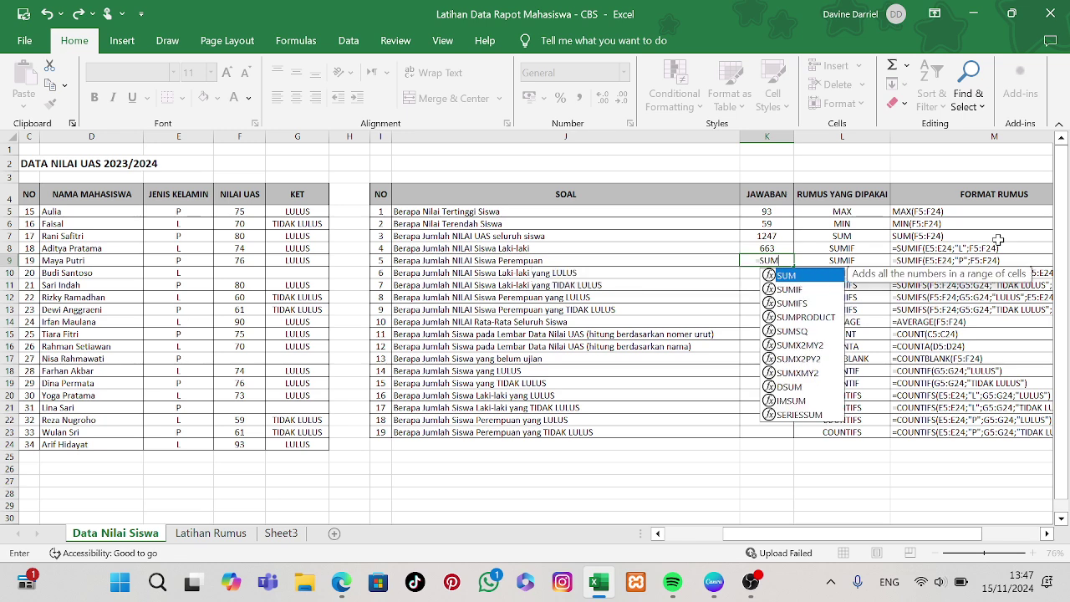
{"action": "type", "text": "IF("}
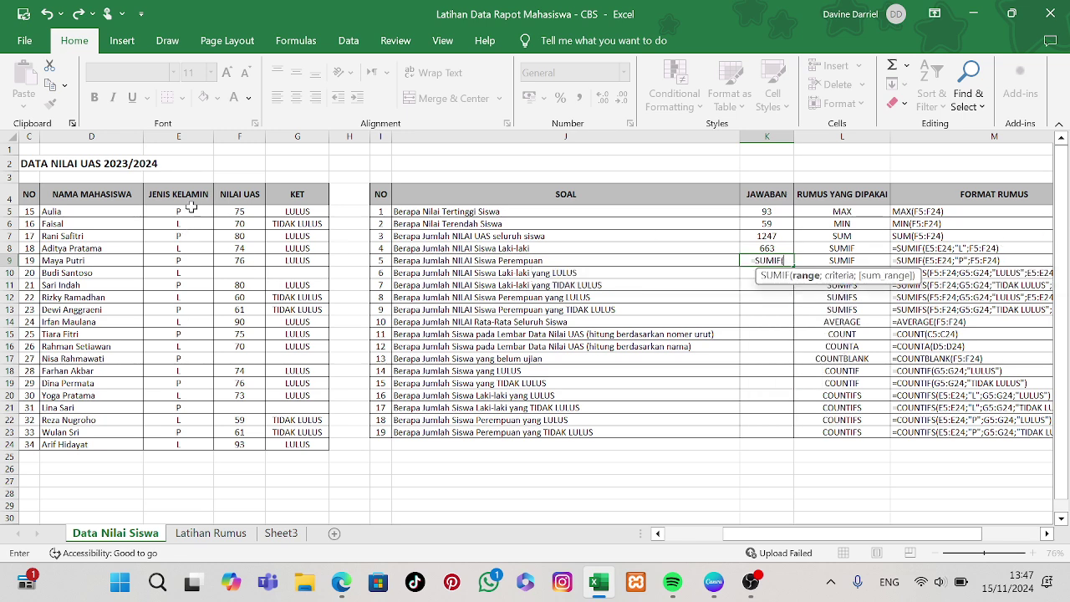
{"action": "left_click_drag", "start_coordinate": [193, 209], "coordinate": [180, 437]}
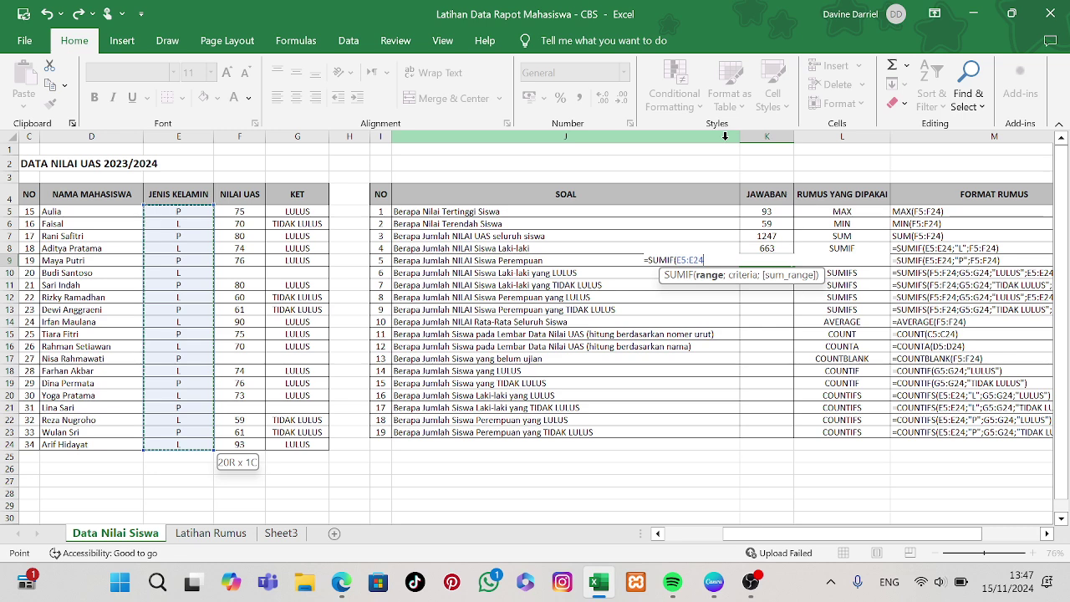
{"action": "type", "text": ";"}
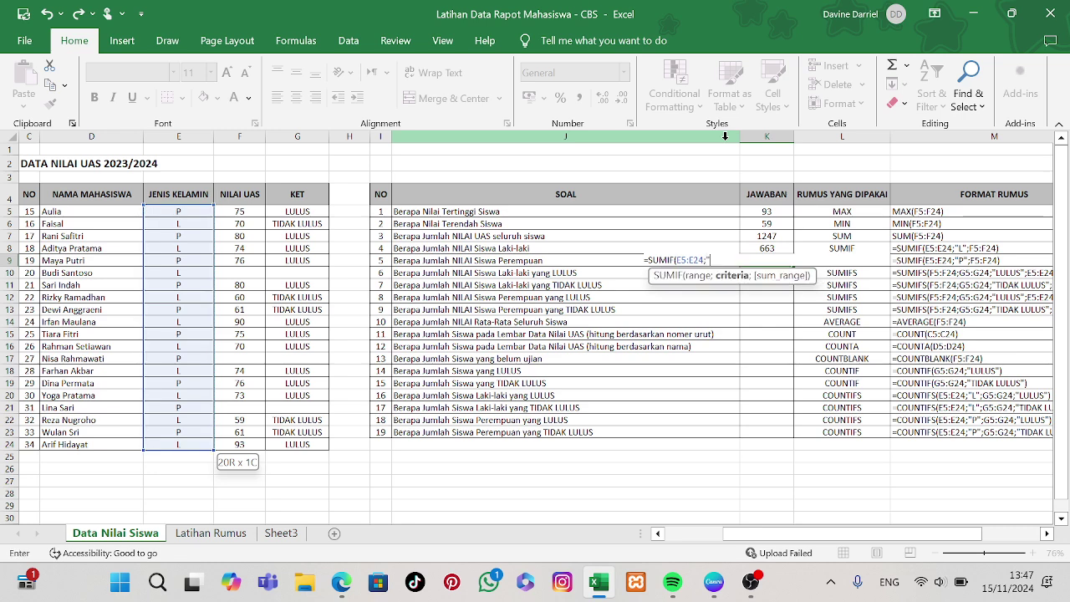
{"action": "type", "text": "\"P\";"}
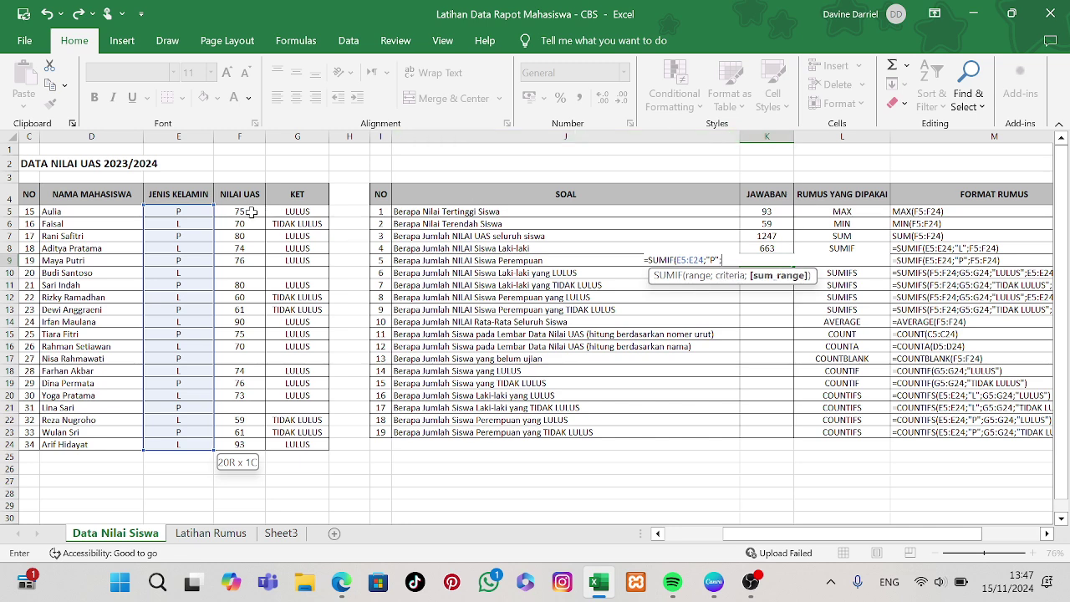
{"action": "left_click_drag", "start_coordinate": [251, 213], "coordinate": [259, 448]}
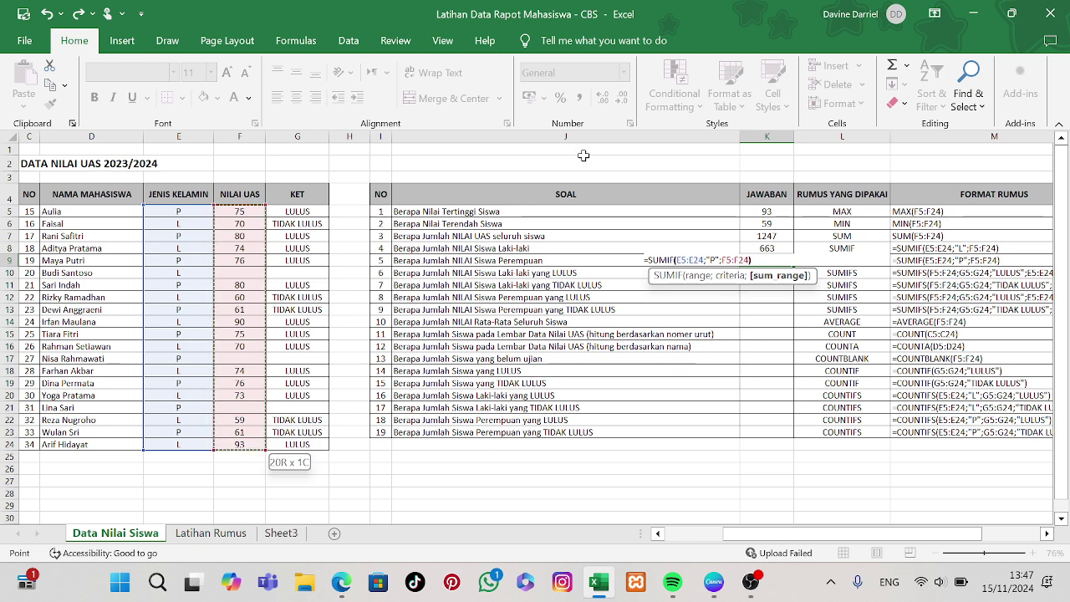
{"action": "type", "text": ")"}
{"action": "key", "text": "Return"}
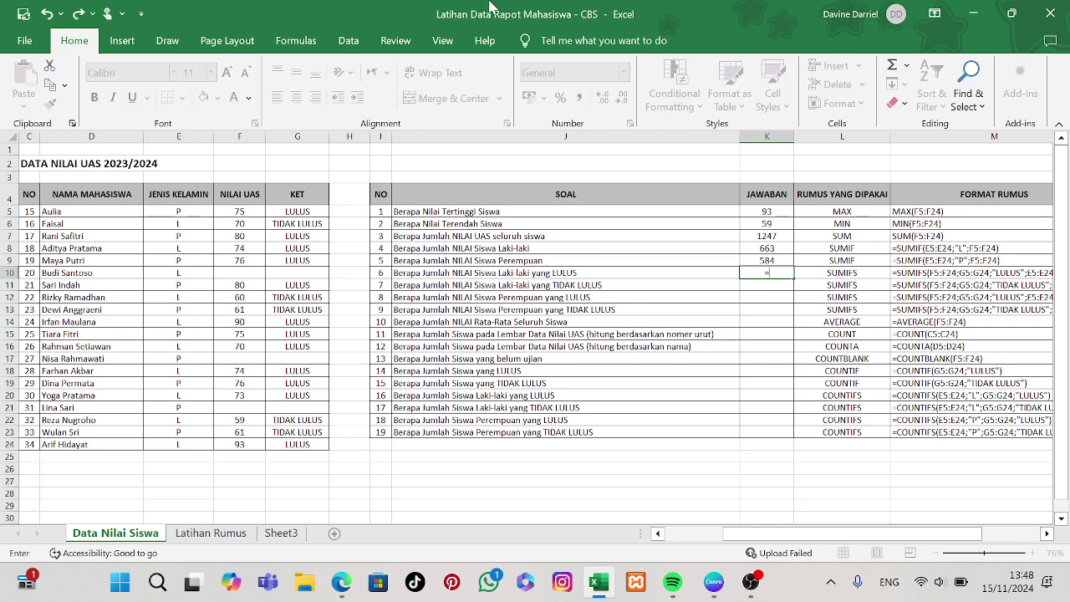
- Enter =SUMIFS(F5:F24;G5:G24;"LULUS";E5:E24;"L") in cell K10 to total the scores of the male students marked LULUS
{"action": "type", "text": "SUMIFS"}
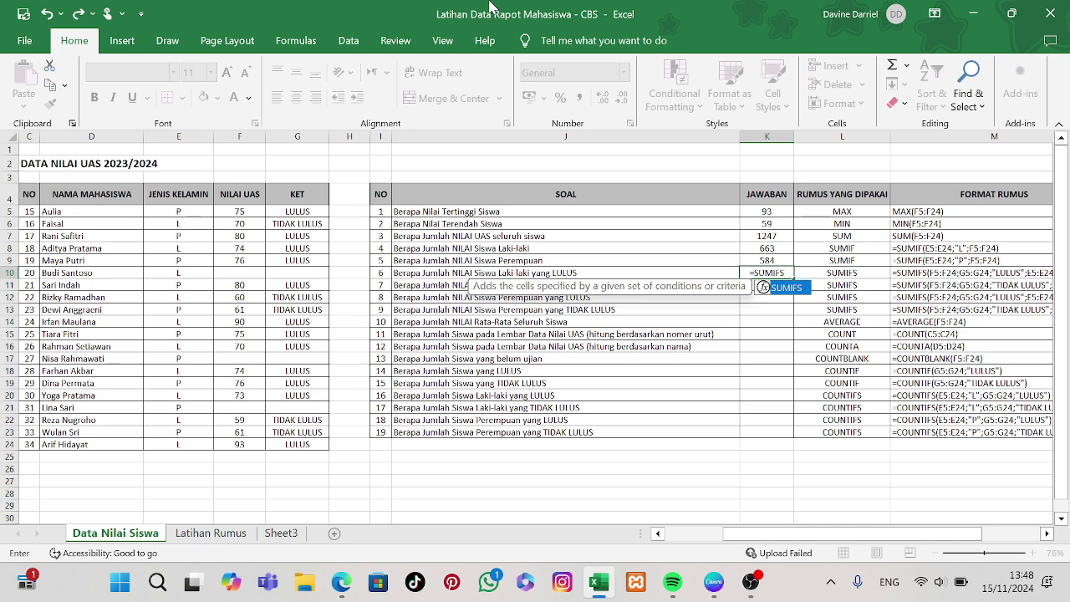
{"action": "type", "text": "("}
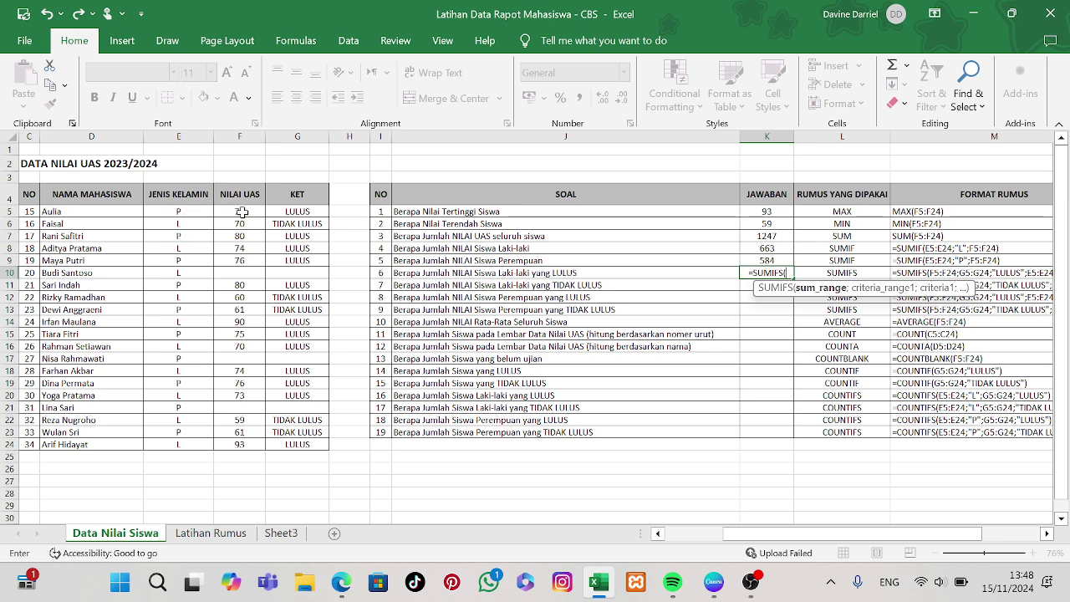
{"action": "left_click_drag", "start_coordinate": [242, 211], "coordinate": [230, 444]}
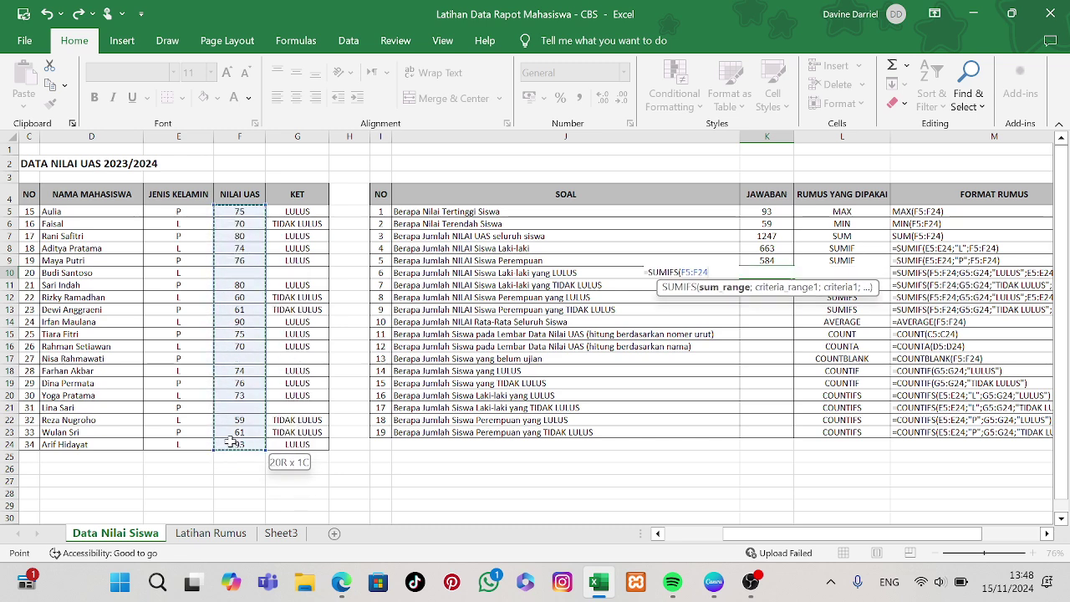
{"action": "key", "text": "F8"}
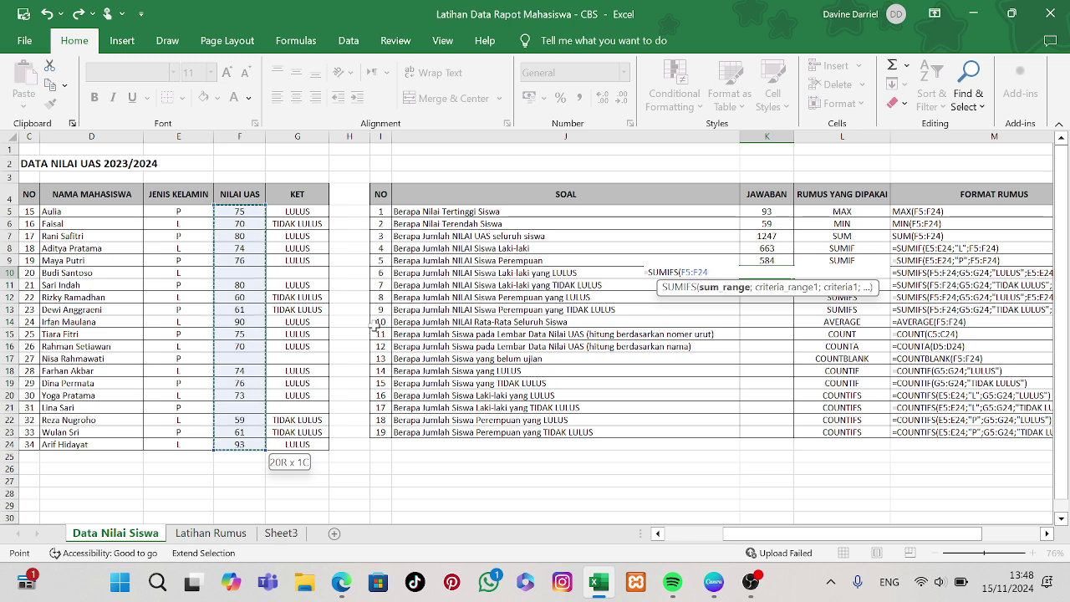
{"action": "type", "text": ";"}
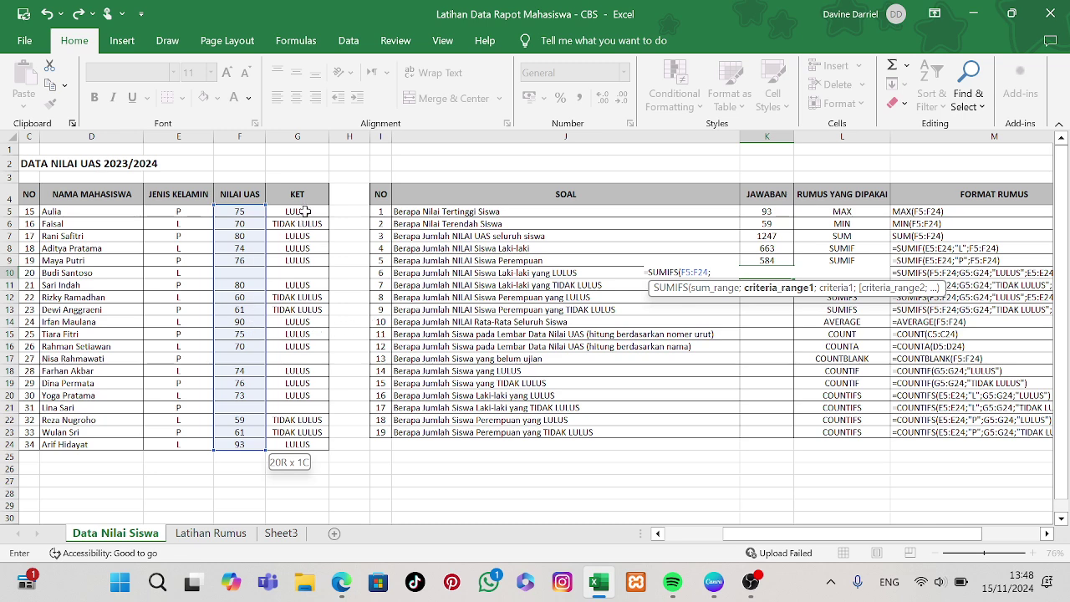
{"action": "left_click_drag", "start_coordinate": [305, 211], "coordinate": [306, 444]}
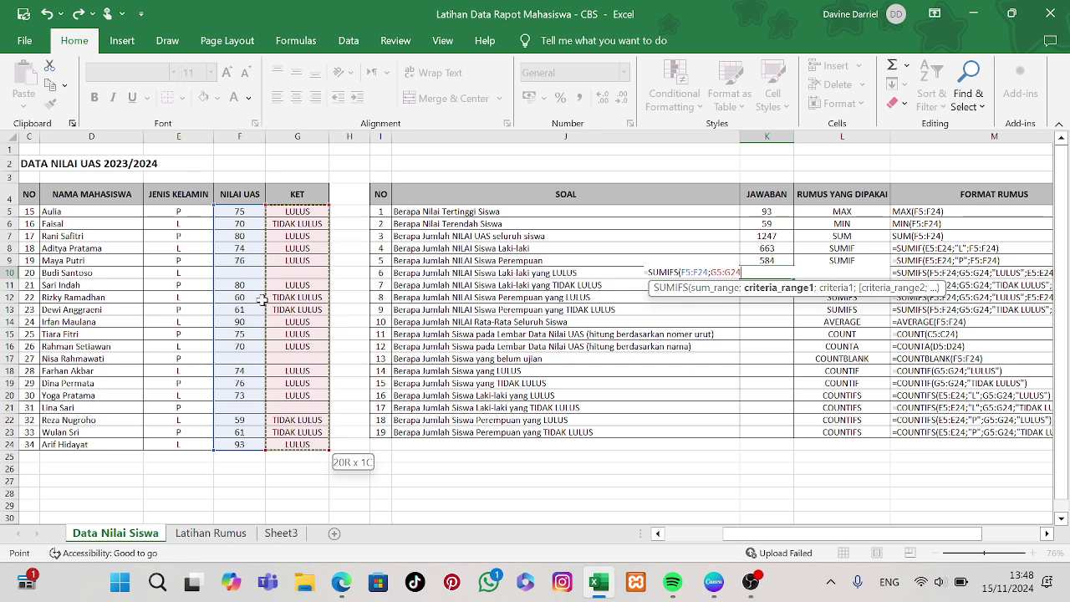
{"action": "type", "text": ";\"LULUS"}
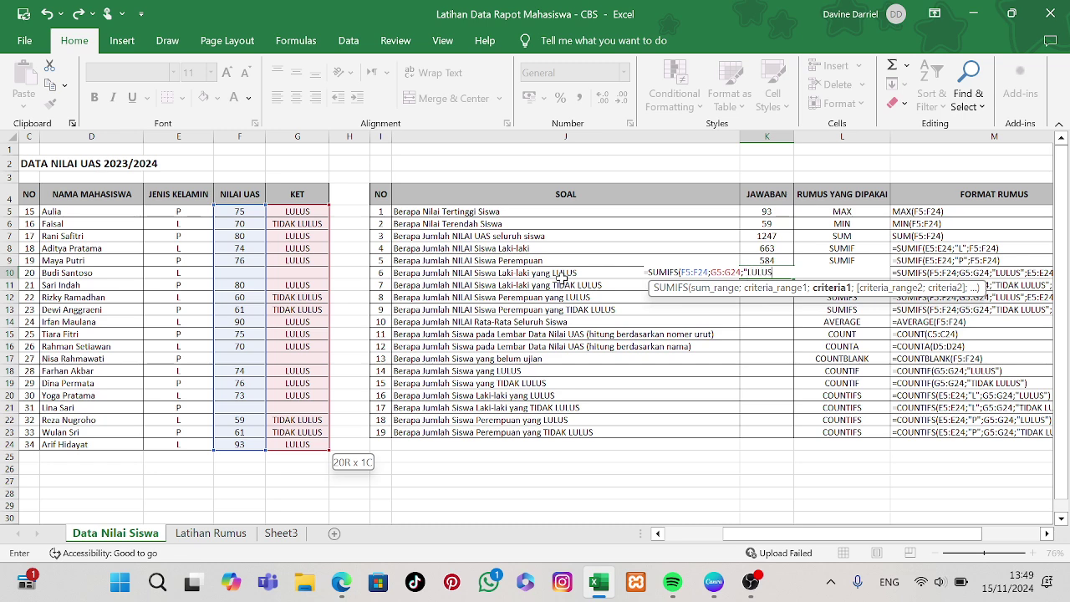
{"action": "type", "text": ";"}
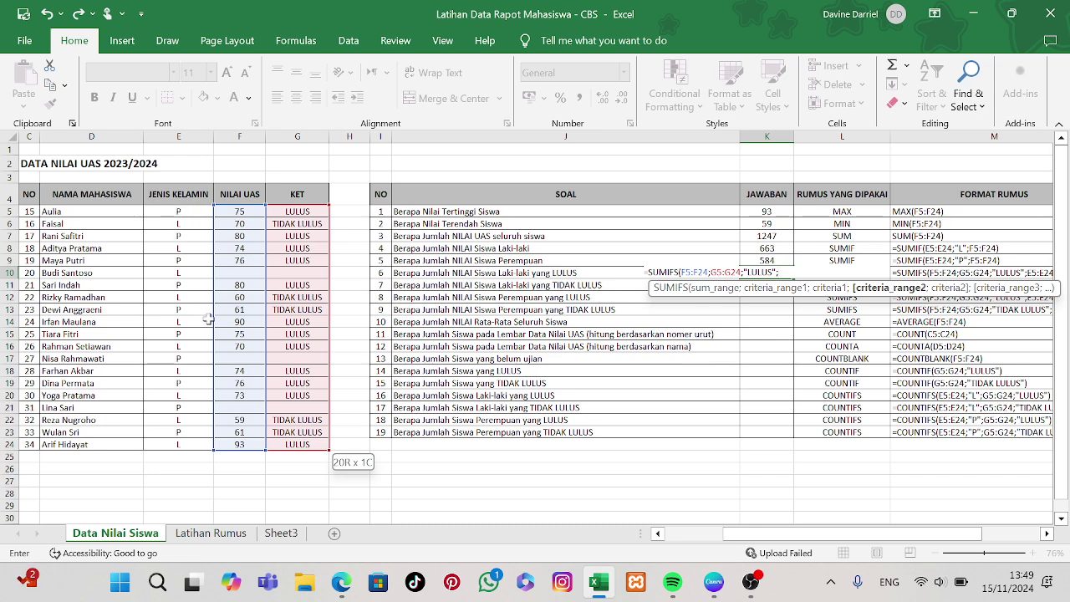
{"action": "left_click", "coordinate": [173, 210]}
{"action": "left_click_drag", "start_coordinate": [172, 210], "coordinate": [168, 444]}
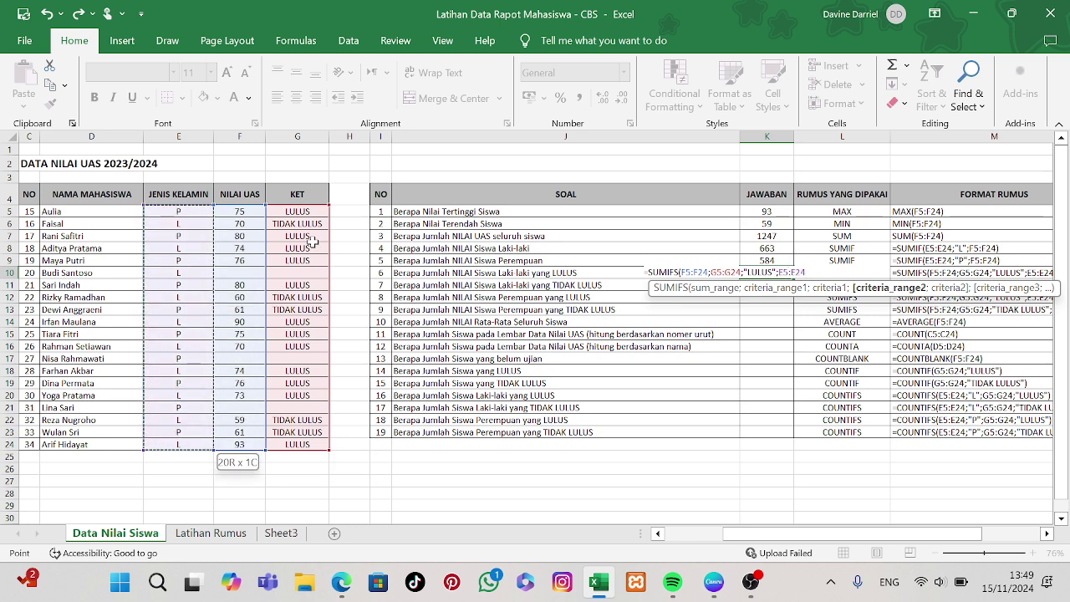
{"action": "type", "text": ";"}
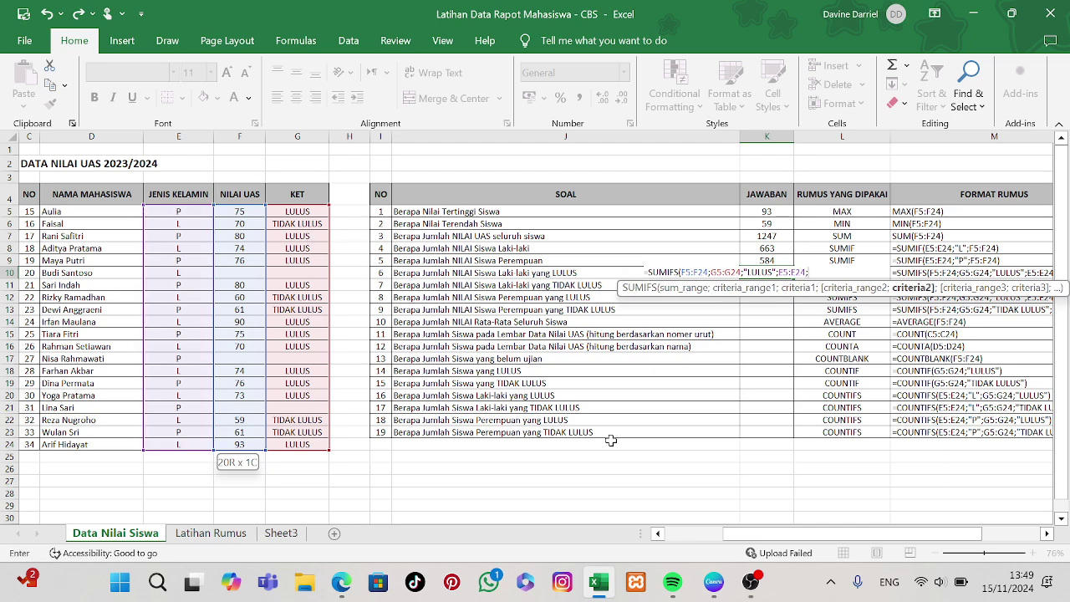
{"action": "left_click_drag", "start_coordinate": [764, 535], "coordinate": [828, 537]}
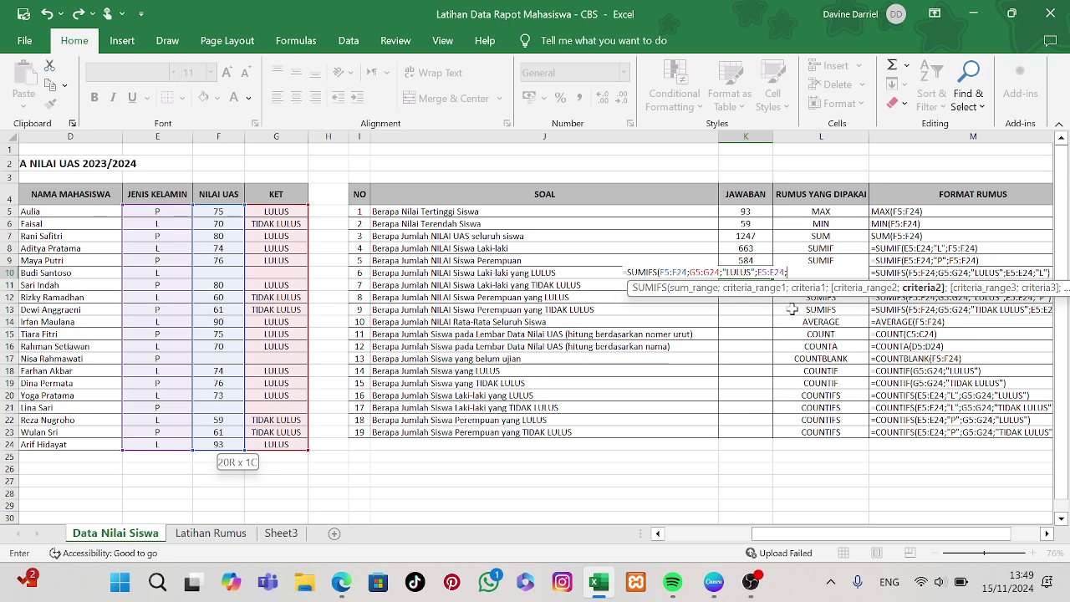
{"action": "type", "text": "\"L"}
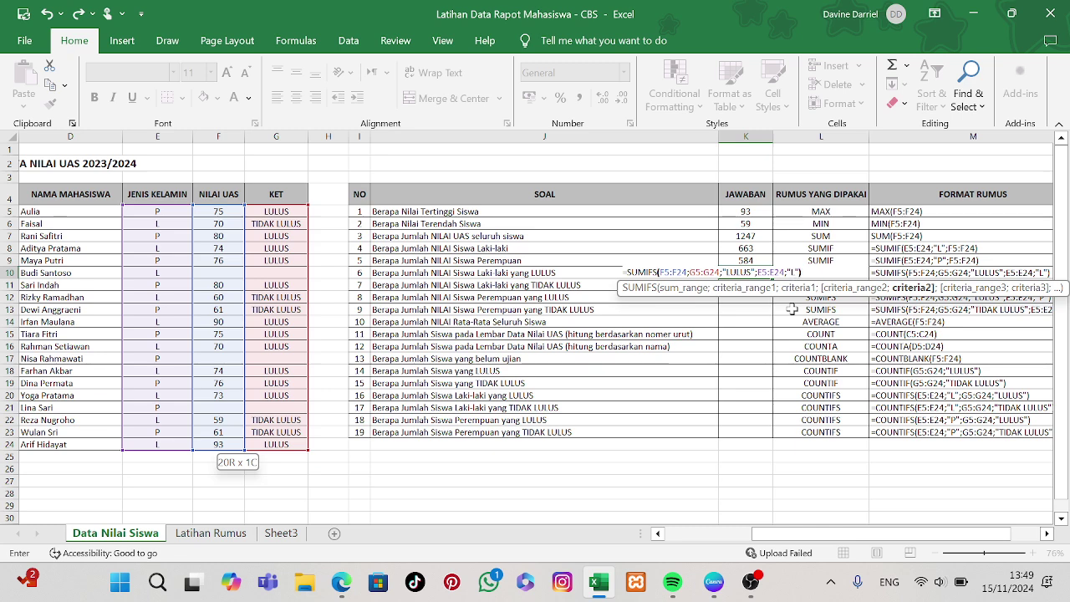
{"action": "key", "text": "Return"}
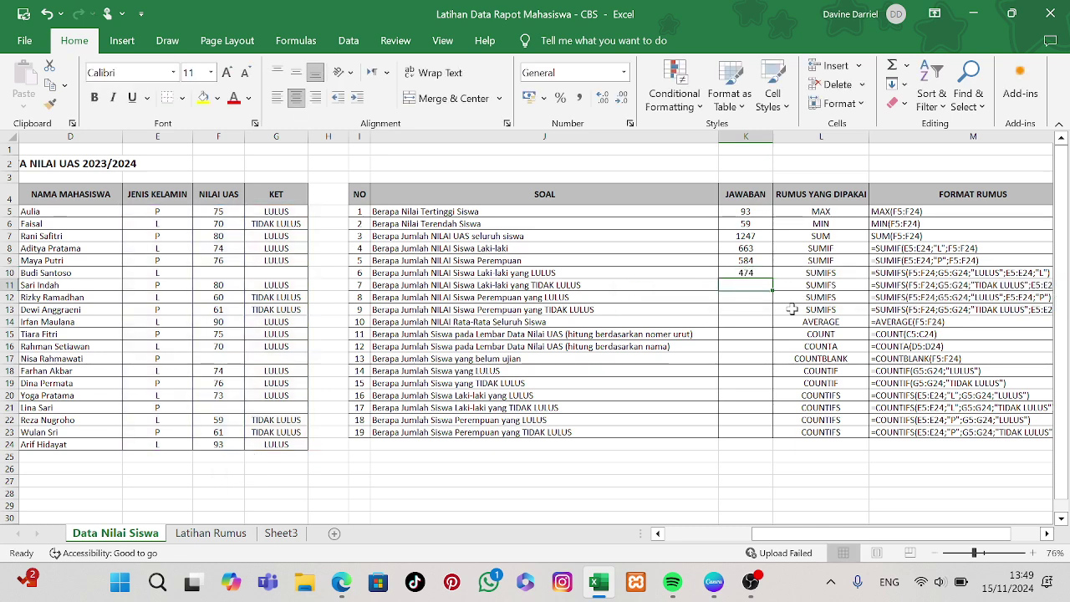
- Clear the SUMIFS formula from cell K10, leaving the cell open for a fresh entry
{"action": "left_click", "coordinate": [756, 273]}
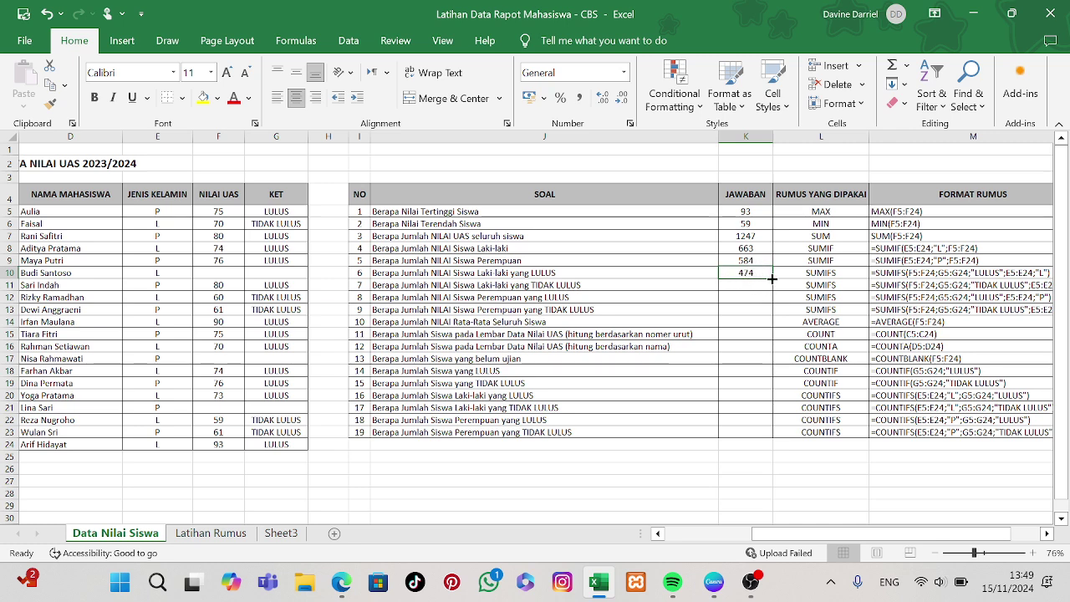
{"action": "key", "text": "BackSpace"}
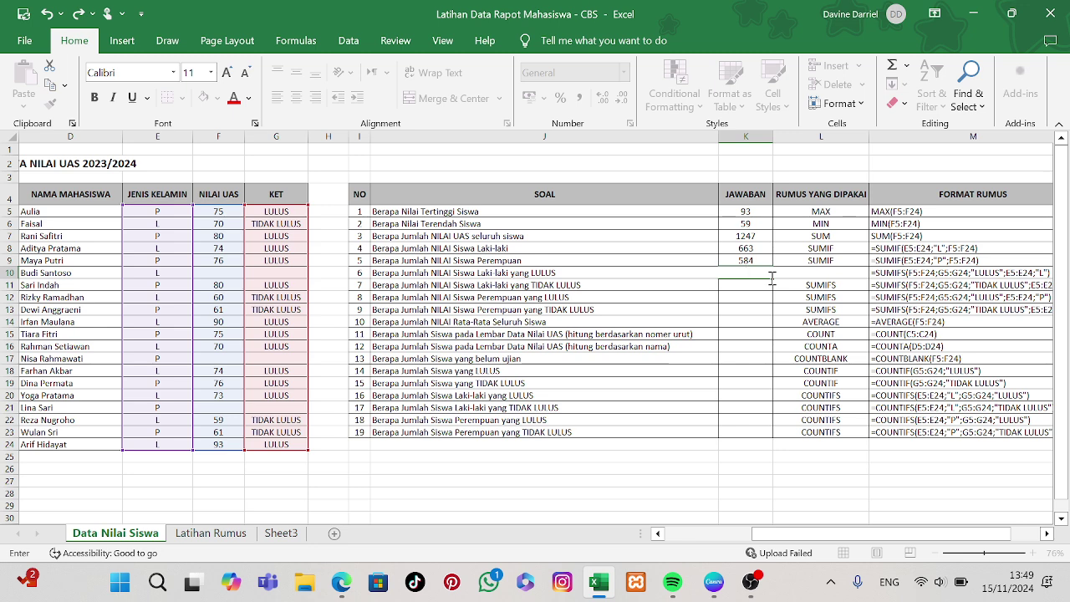
{"action": "left_click", "coordinate": [753, 587]}
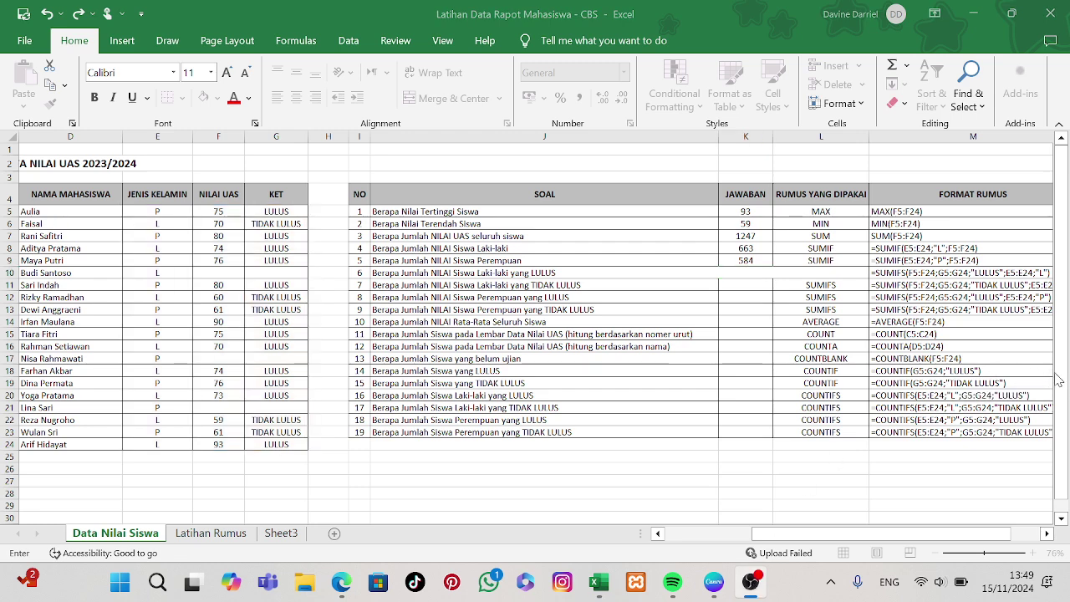
{"action": "left_click", "coordinate": [600, 583]}
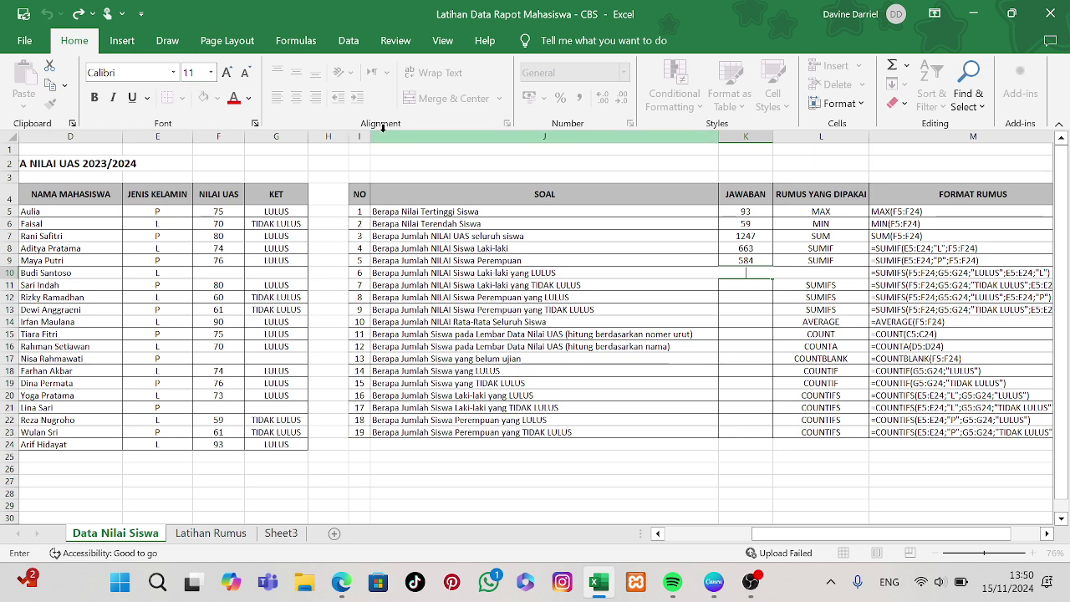
- Re-enter =SUMIFS(F5:F24;G5:G24;"LULUS";E5:E24;"L") in the emptied cell K10 for the male LULUS students' score total
{"action": "type", "text": "=SUMIFS"}
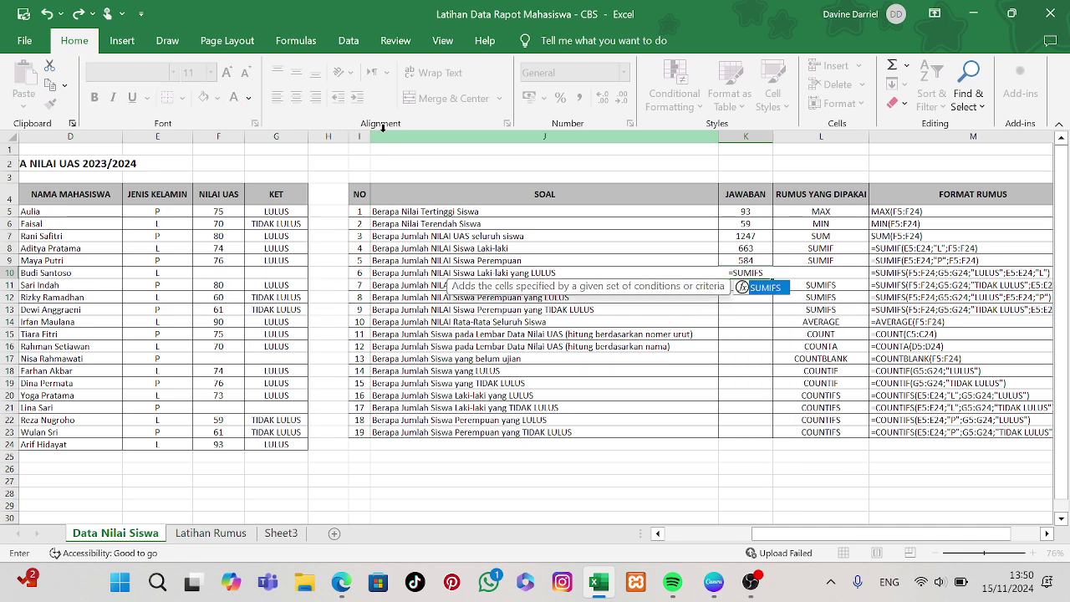
{"action": "type", "text": "("}
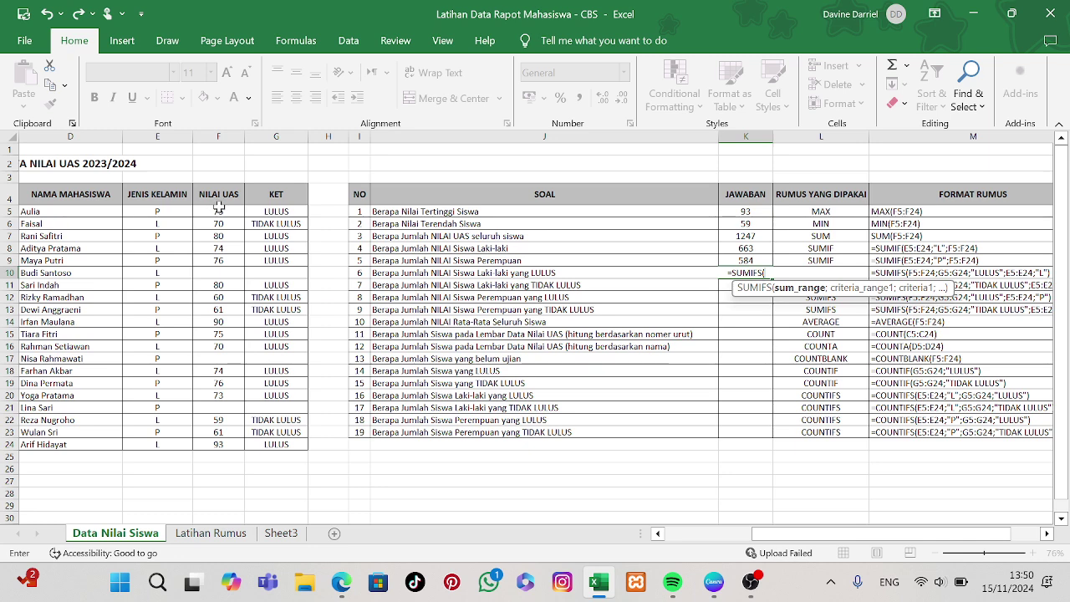
{"action": "left_click_drag", "start_coordinate": [219, 212], "coordinate": [221, 448]}
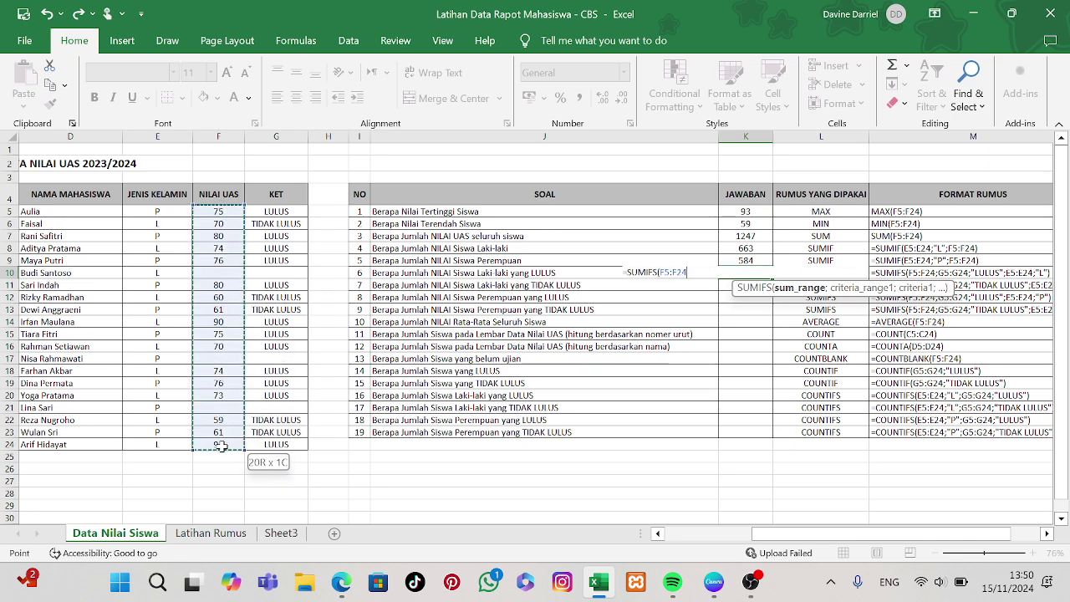
{"action": "type", "text": ";"}
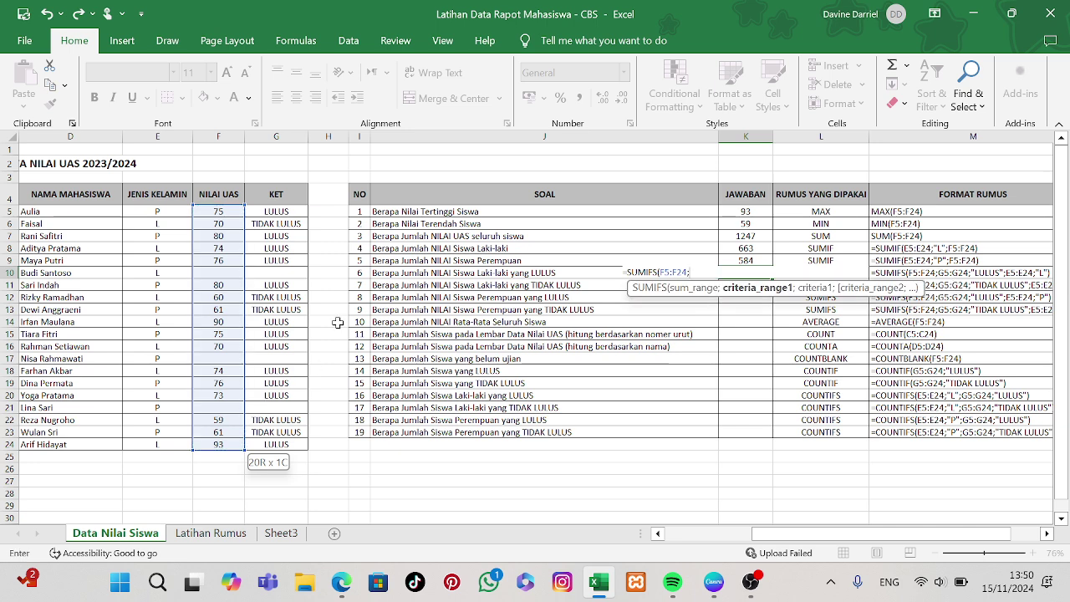
{"action": "left_click_drag", "start_coordinate": [295, 215], "coordinate": [283, 442]}
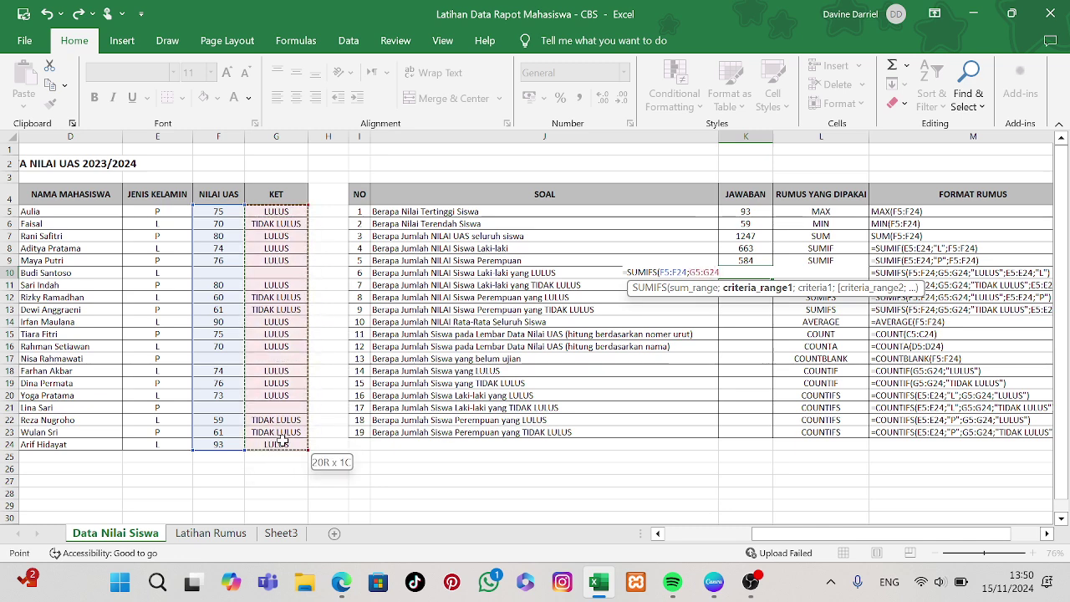
{"action": "type", "text": ";\"LULU"}
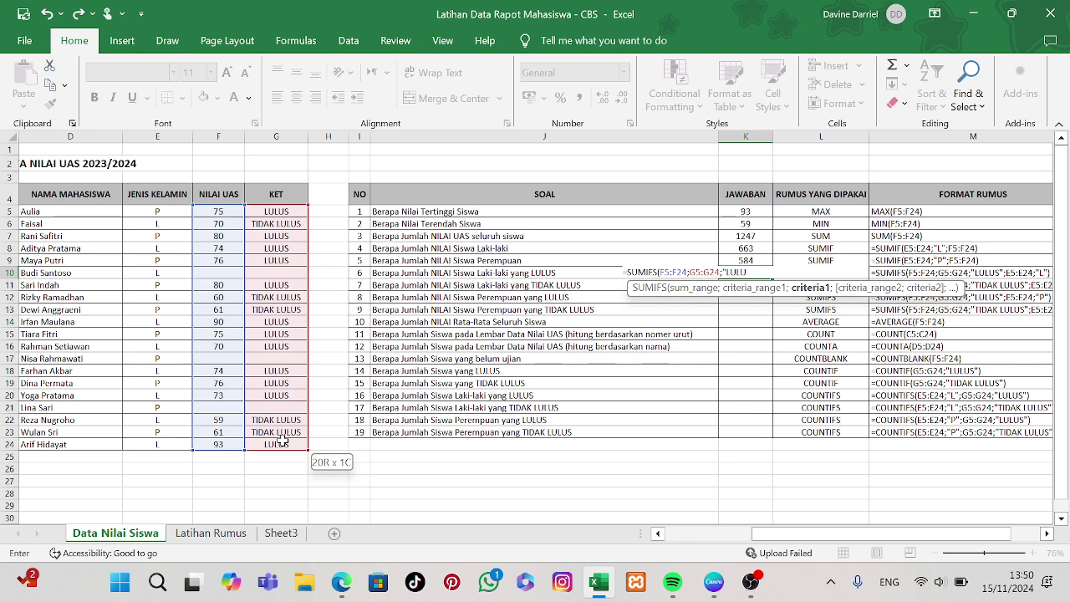
{"action": "type", "text": "S\";"}
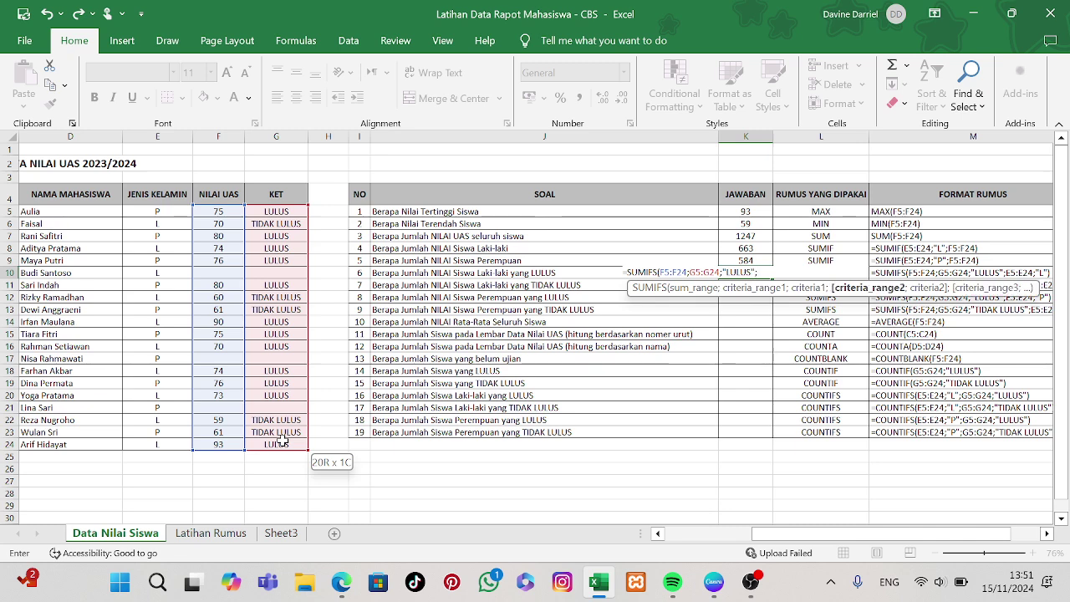
{"action": "left_click_drag", "start_coordinate": [155, 212], "coordinate": [152, 440]}
{"action": "type", "text": ";"}
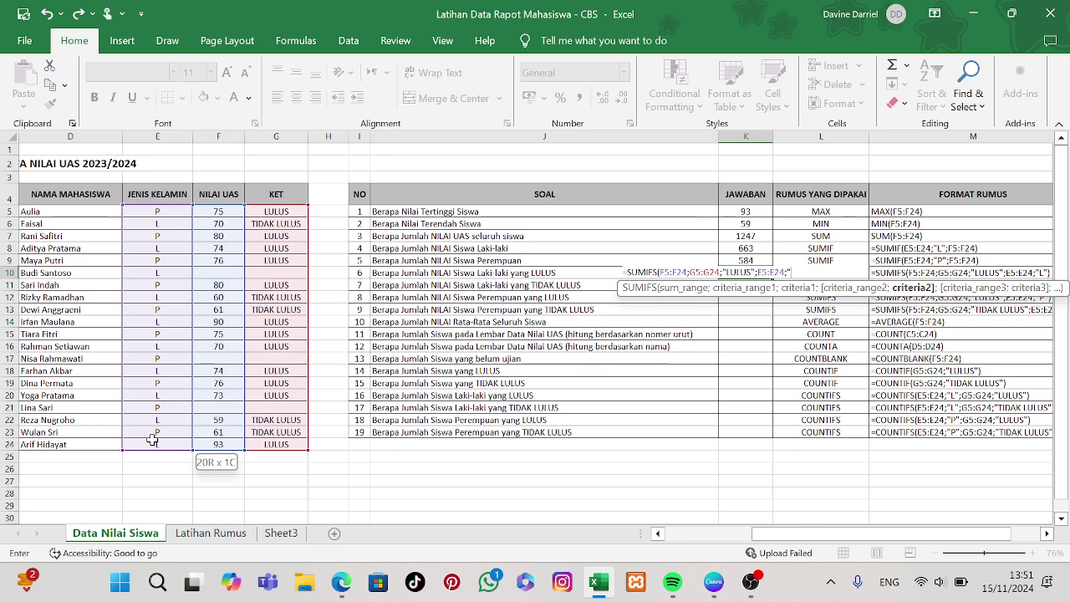
{"action": "type", "text": "\"L\")"}
{"action": "key", "text": "Return"}
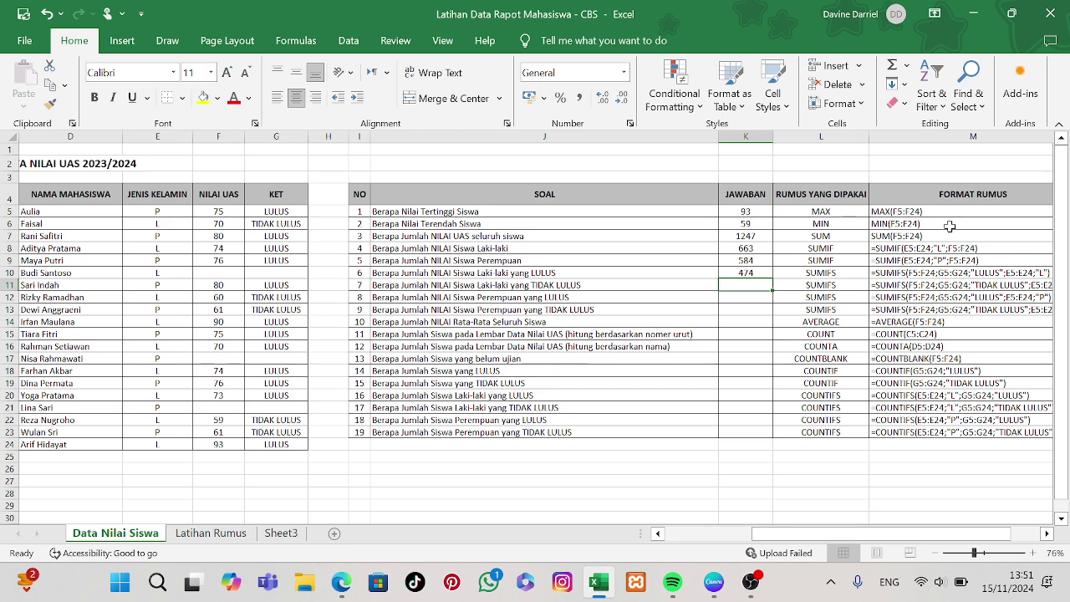
- Enter =SUMIFS(F5:F24;G5:G24;"TIDAKLULUS";E5:E24;"L") in cell K11 for the score total of male students who did not pass
{"action": "type", "text": "="}
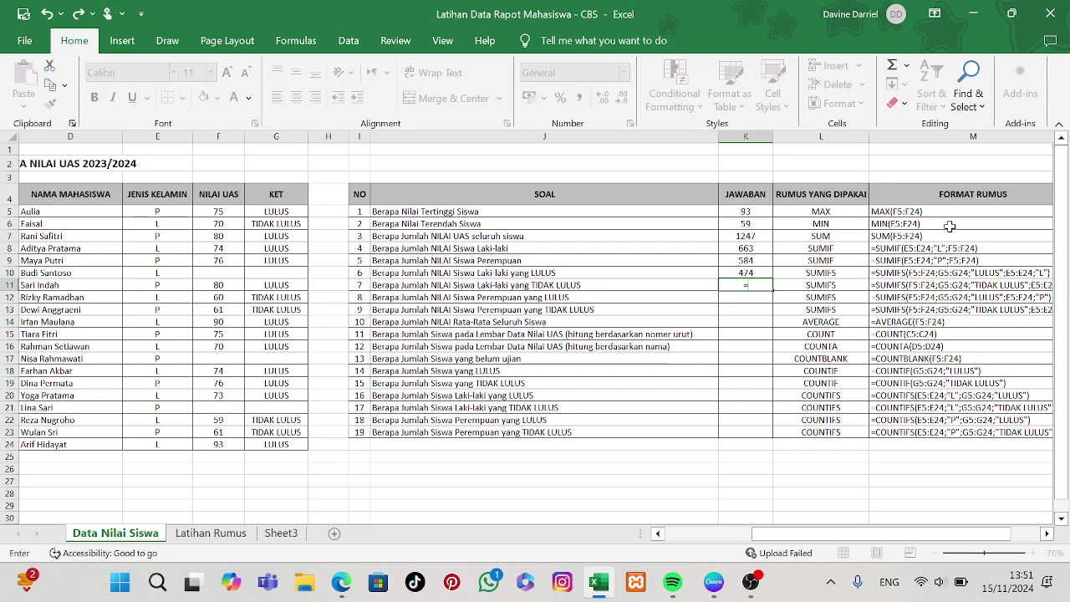
{"action": "type", "text": "SUMI"}
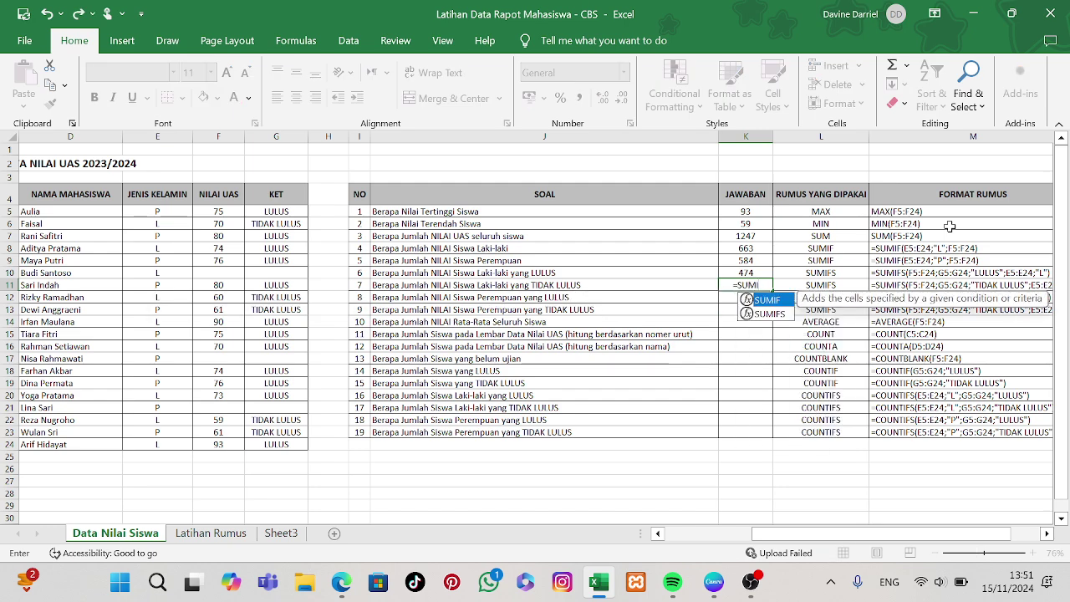
{"action": "type", "text": "FS"}
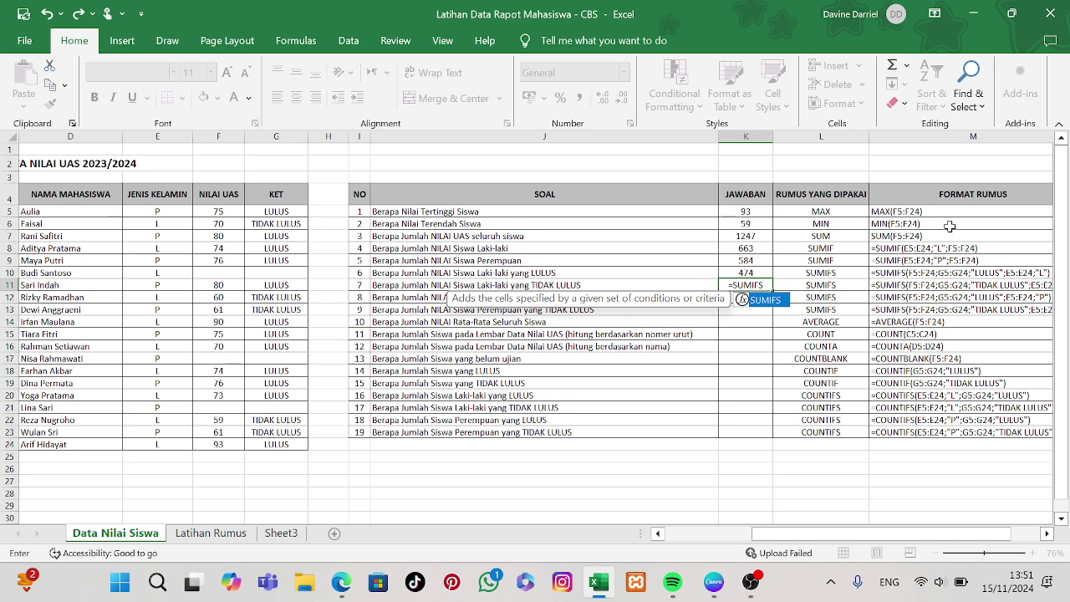
{"action": "type", "text": "("}
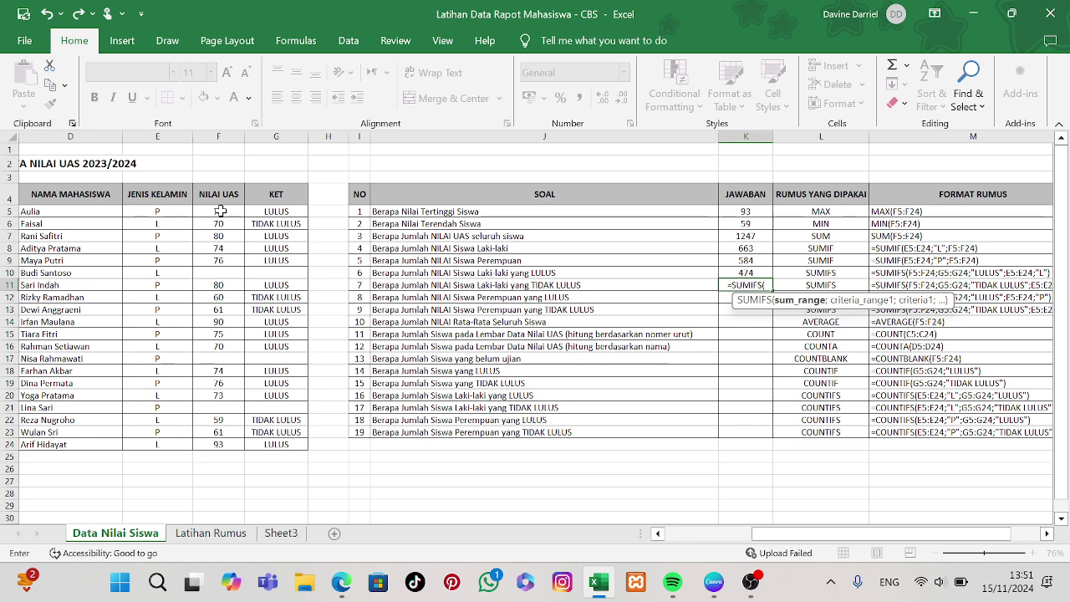
{"action": "left_click_drag", "start_coordinate": [220, 211], "coordinate": [218, 444]}
{"action": "type", "text": ";"}
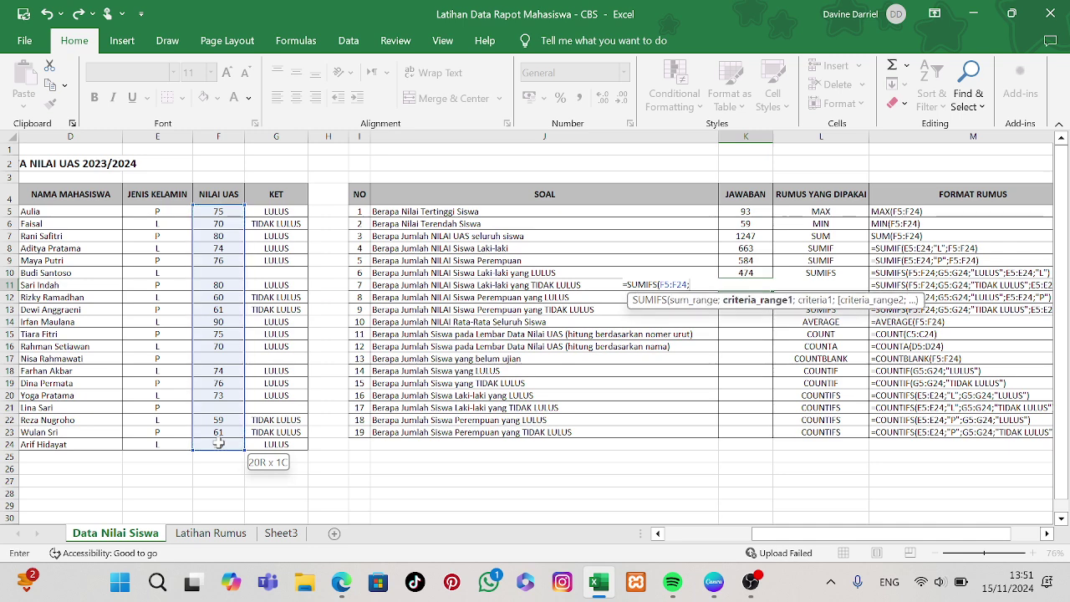
{"action": "left_click_drag", "start_coordinate": [277, 214], "coordinate": [279, 443]}
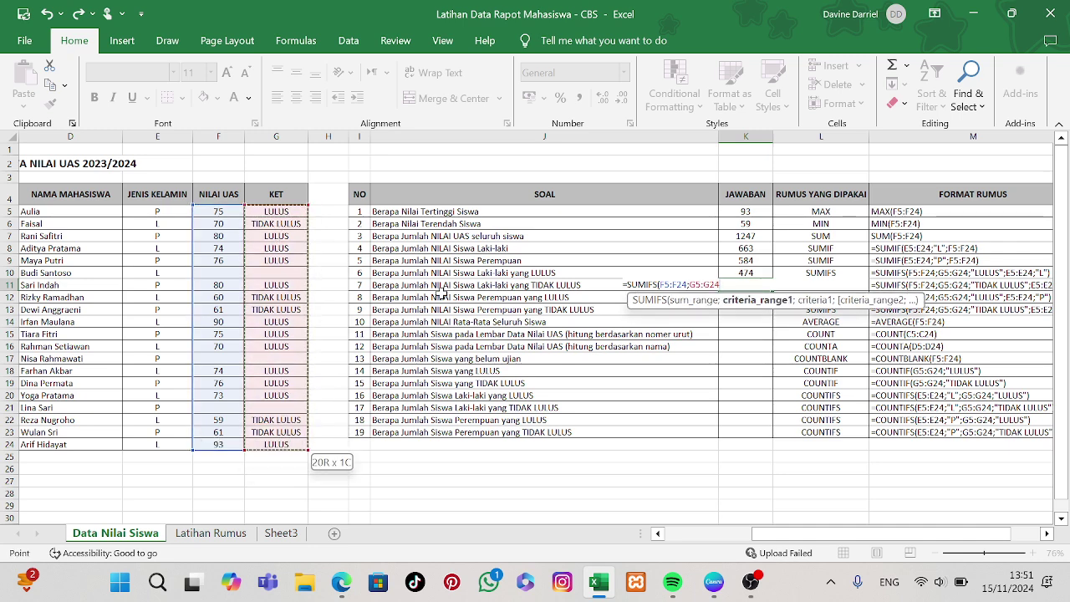
{"action": "type", "text": ";\"TIDAKLULUS"}
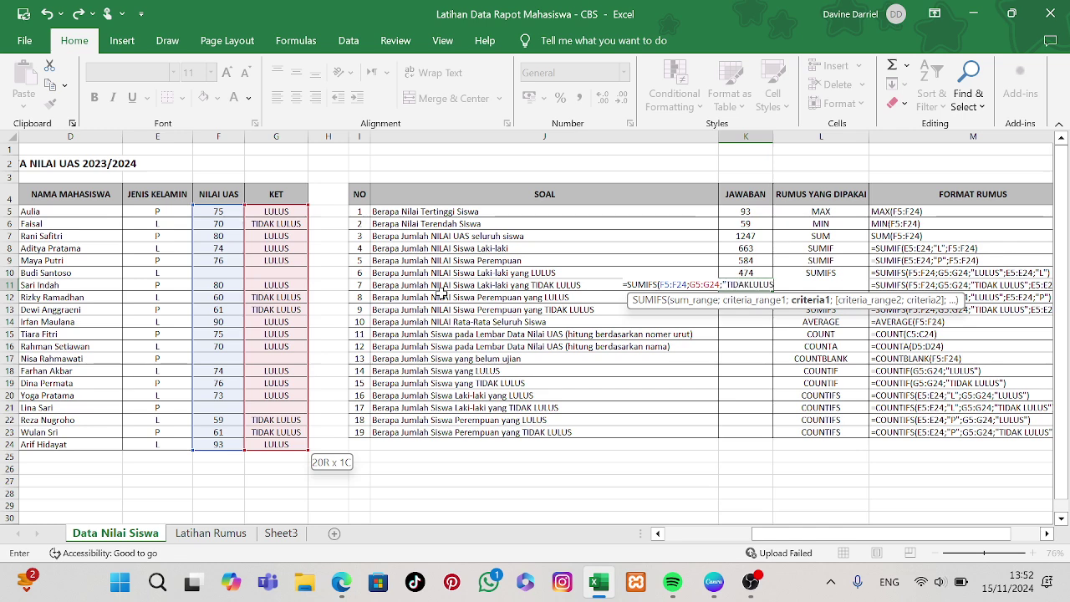
{"action": "type", "text": ";"}
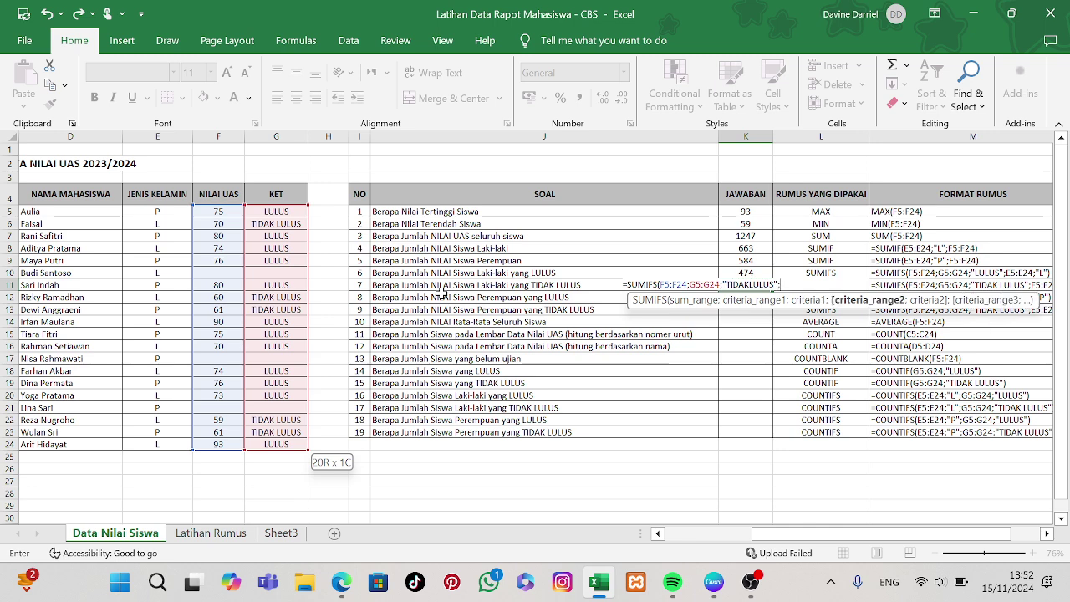
{"action": "left_click_drag", "start_coordinate": [179, 214], "coordinate": [192, 430]}
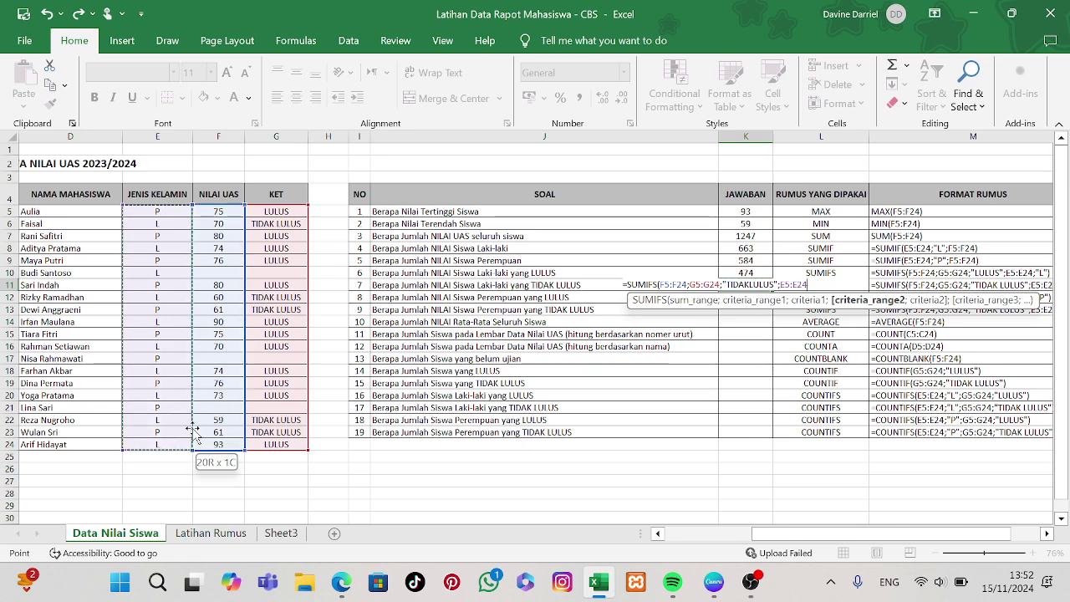
{"action": "type", "text": ";"}
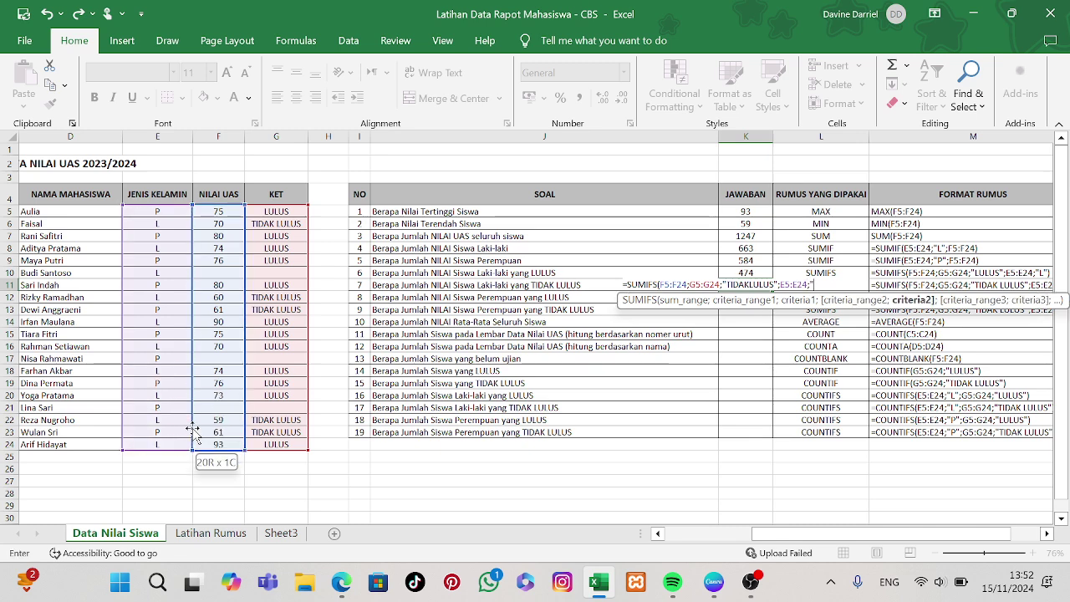
{"action": "type", "text": "\"L"}
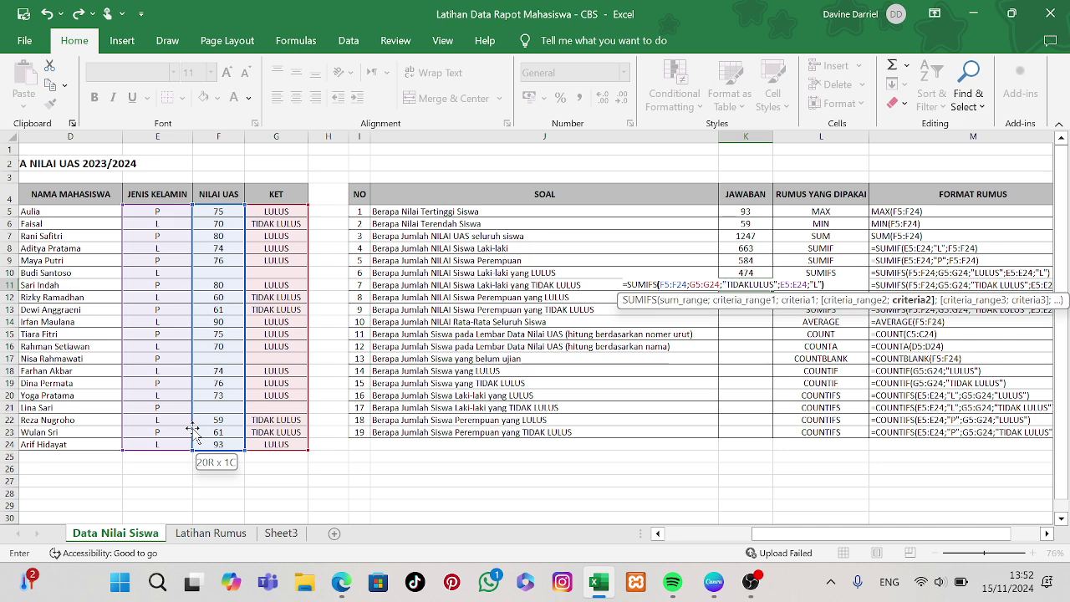
{"action": "type", "text": "\")"}
{"action": "key", "text": "Return"}
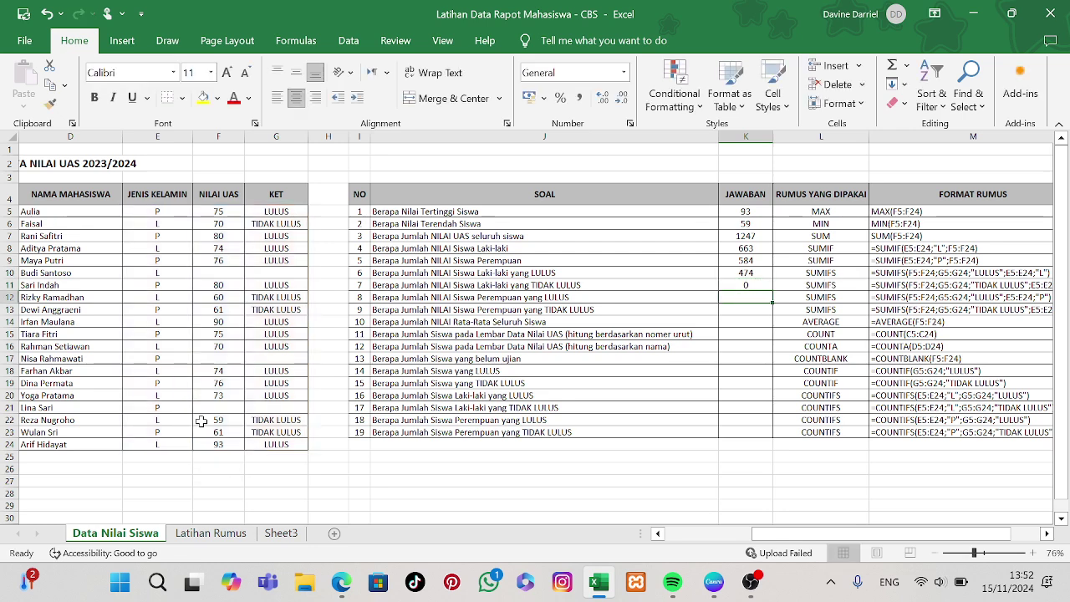
- Correct the KET criterion in cell K11's SUMIFS formula to "TIDAK LULUS", with a space between the words
{"action": "left_click", "coordinate": [754, 286]}
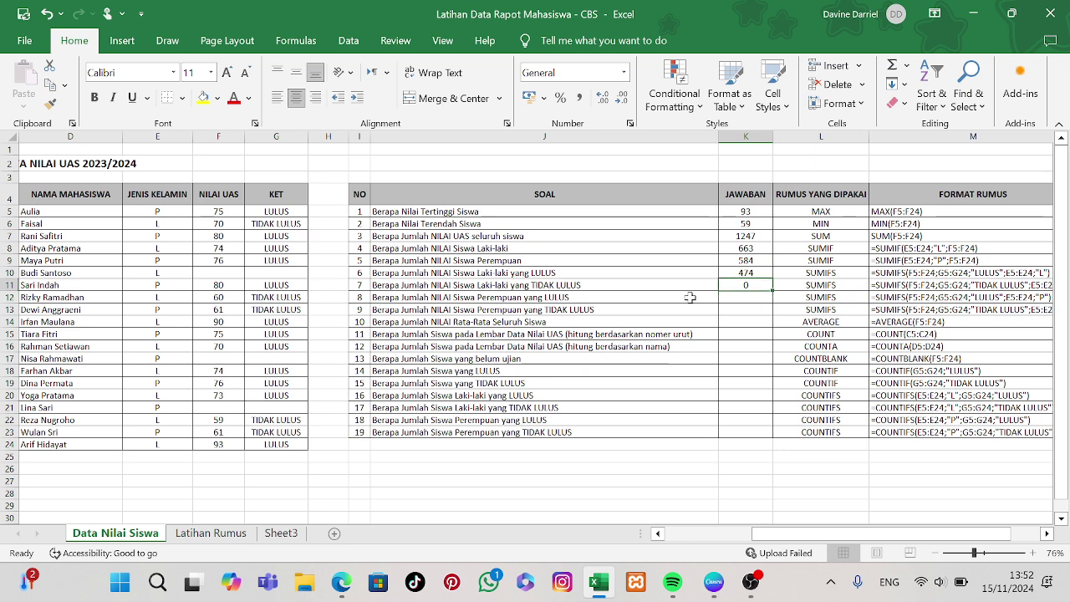
{"action": "double_click", "coordinate": [755, 284]}
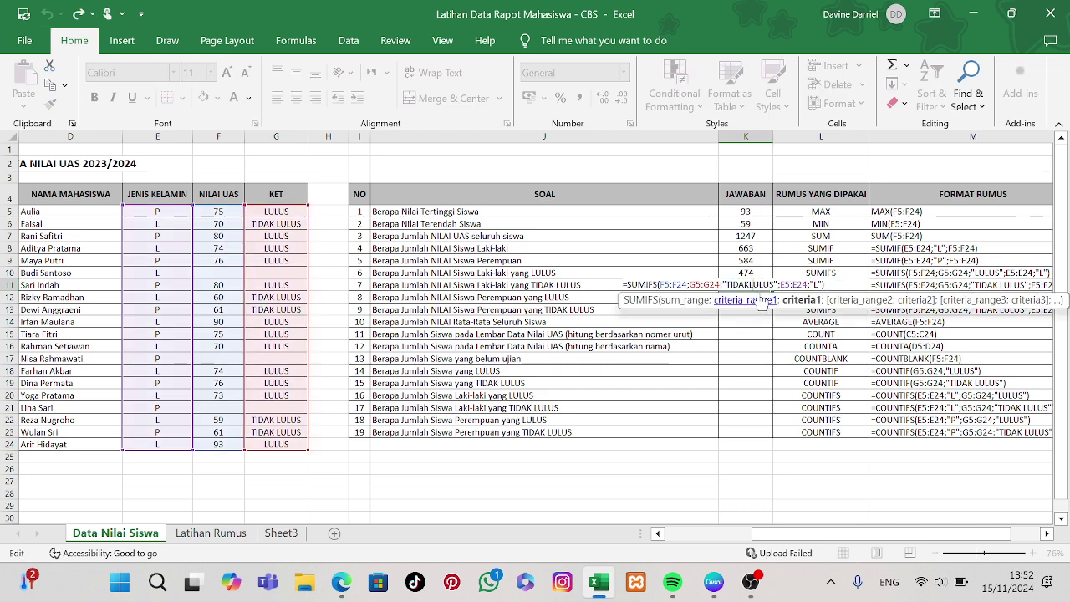
{"action": "left_click", "coordinate": [761, 590]}
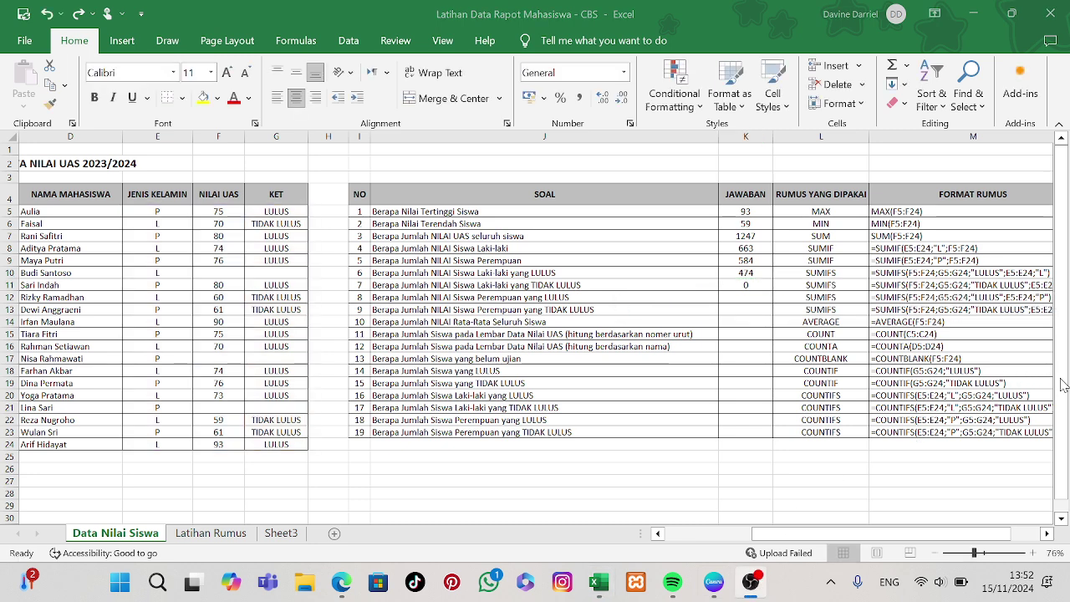
{"action": "left_click", "coordinate": [599, 582]}
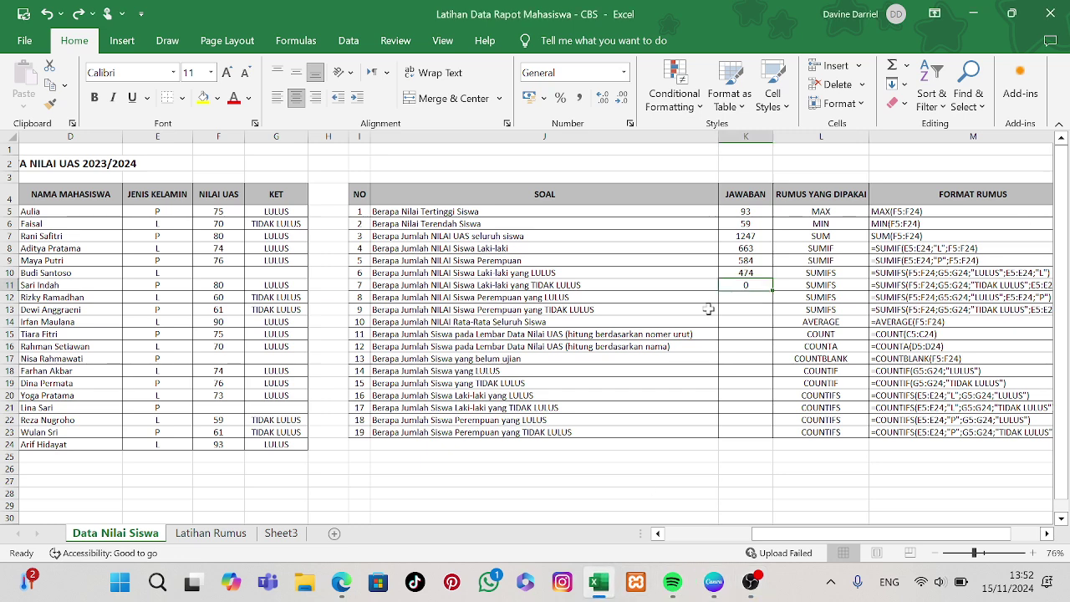
{"action": "double_click", "coordinate": [762, 286]}
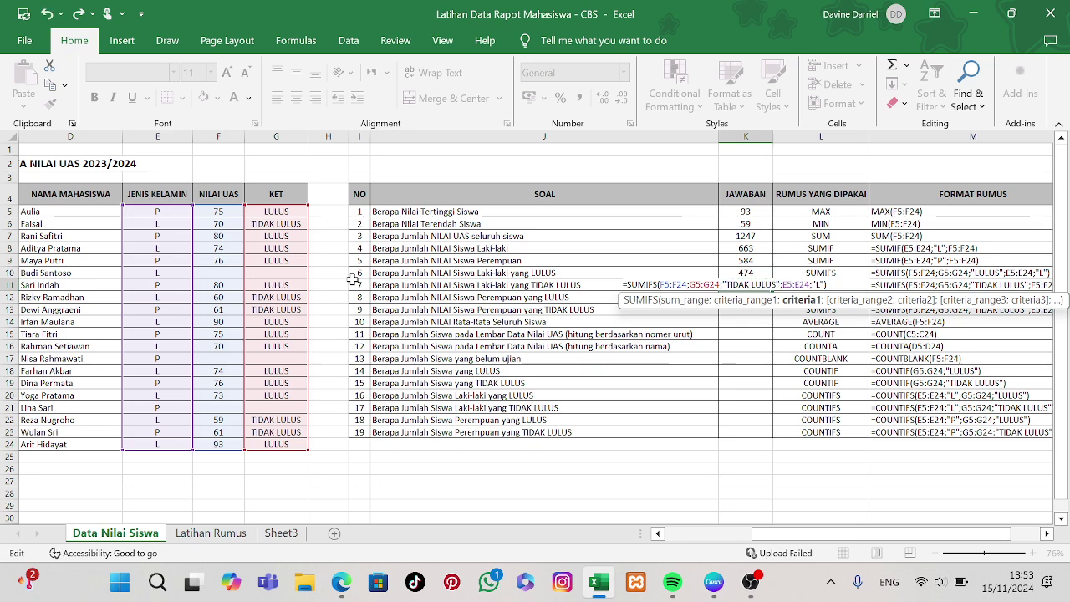
{"action": "key", "text": "Return"}
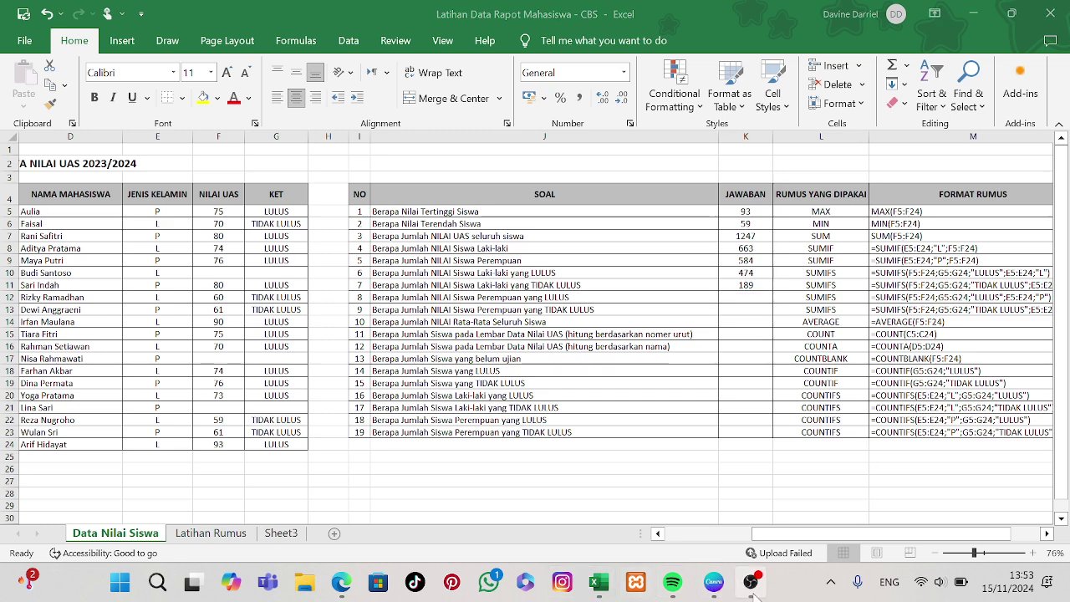
- Enter =AVERAGE(F5:F24) in cell K14 to calculate the average score of all students
{"action": "left_click", "coordinate": [600, 592]}
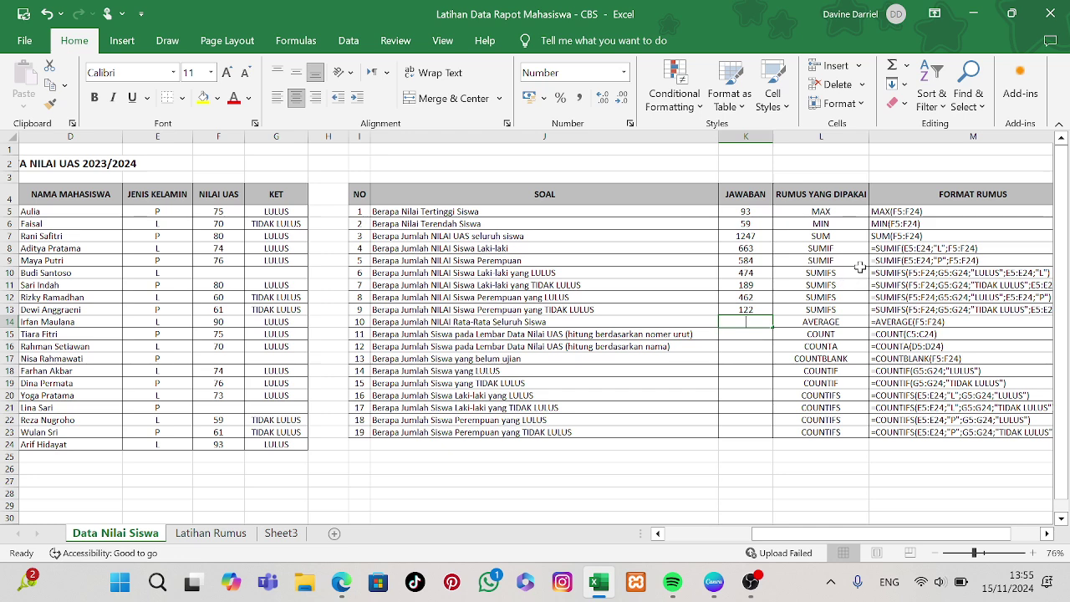
{"action": "type", "text": "=A"}
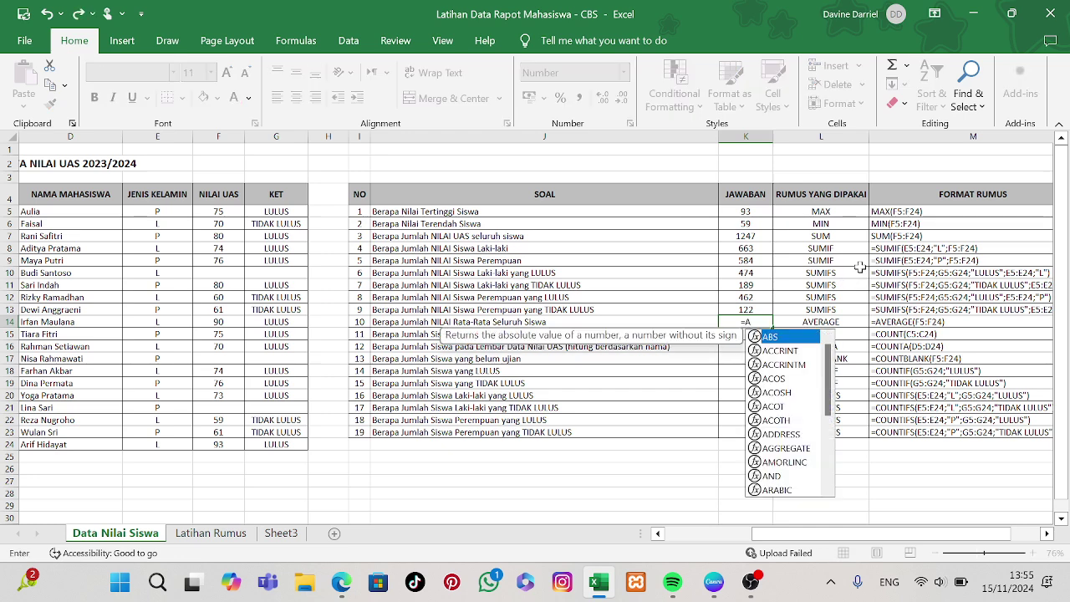
{"action": "type", "text": "VERAGE"}
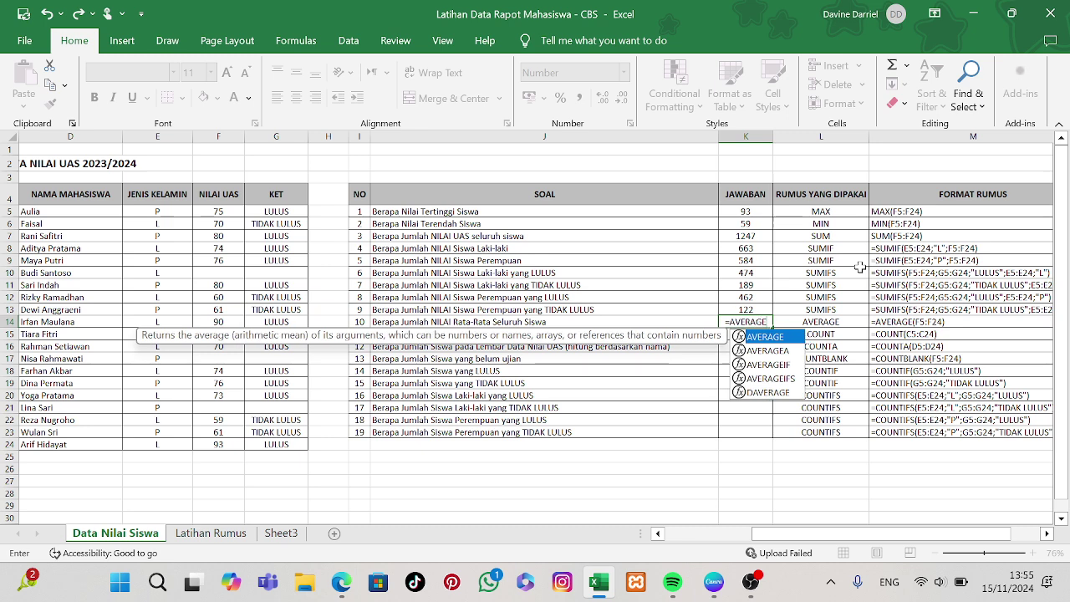
{"action": "type", "text": "("}
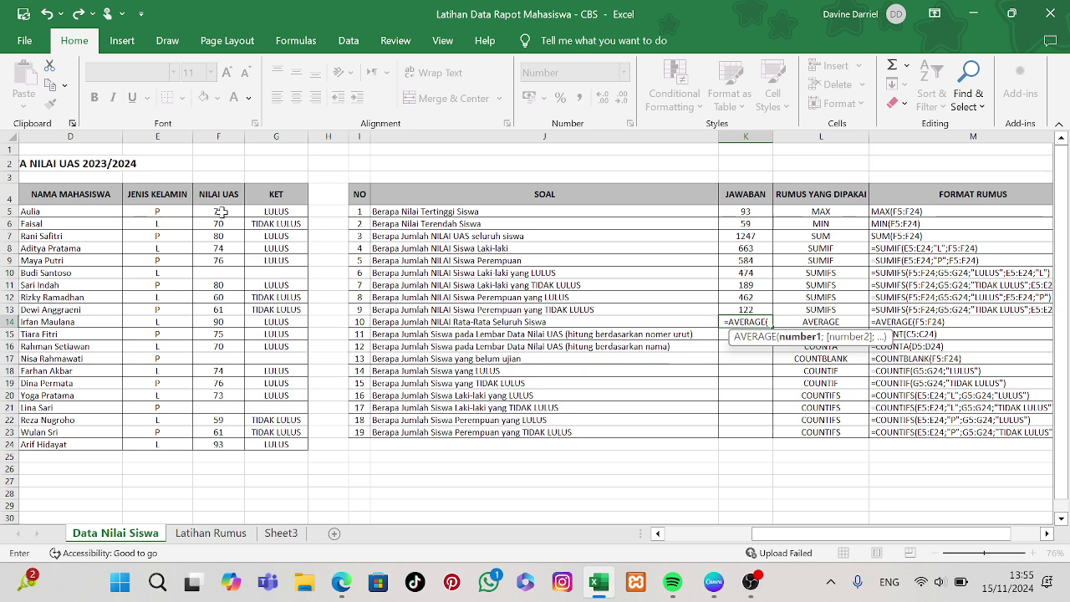
{"action": "left_click_drag", "start_coordinate": [220, 212], "coordinate": [218, 445]}
{"action": "type", "text": ")"}
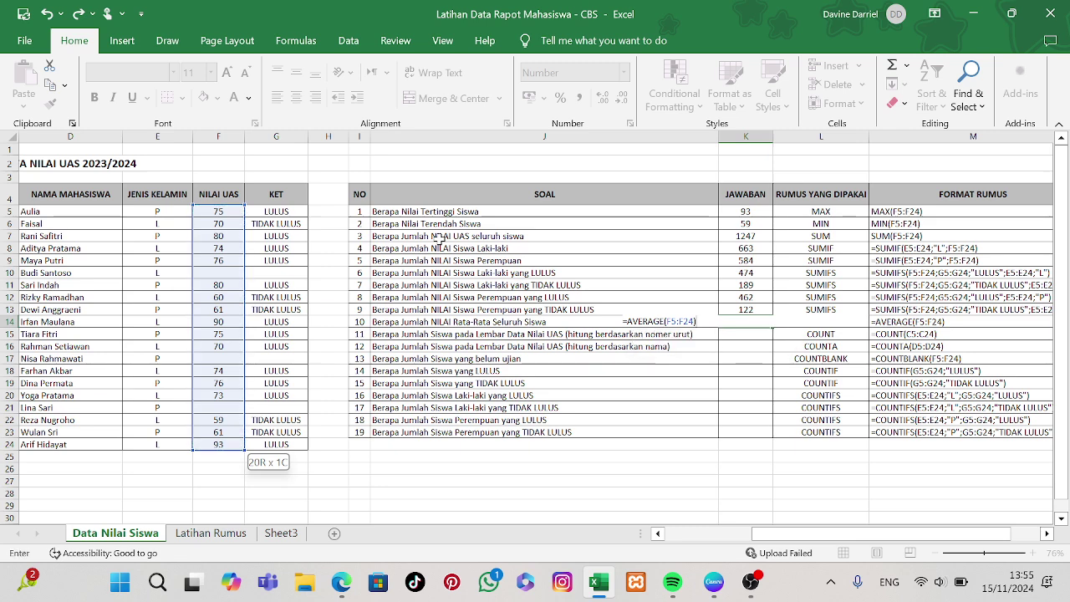
{"action": "key", "text": "Return"}
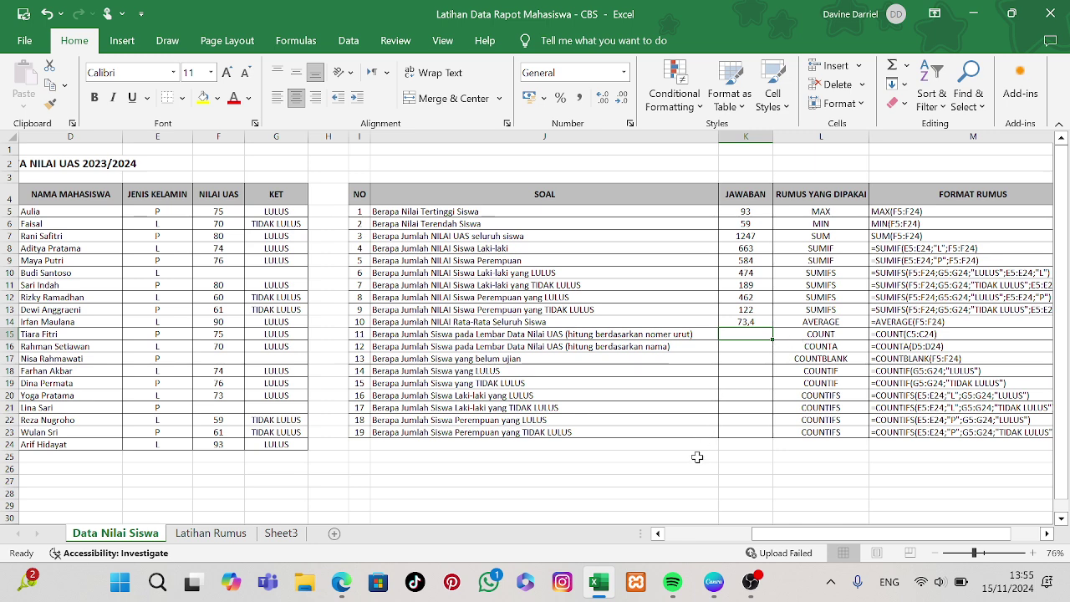
- Enter =COUNT(C5:C24) in cell K15 to count the students by their sequence numbers
{"action": "mouse_move", "coordinate": [700, 588]}
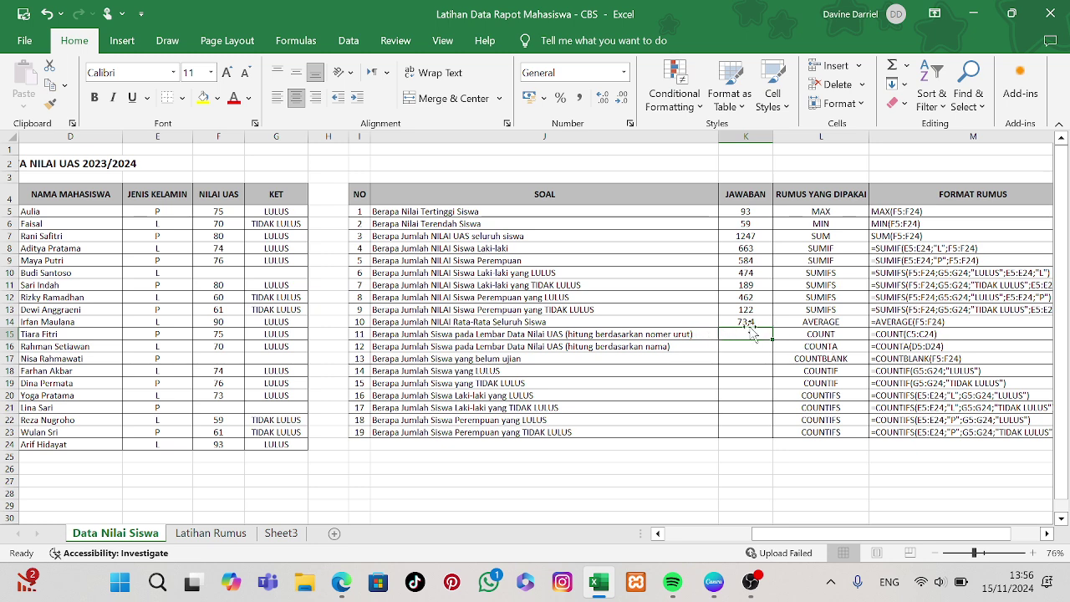
{"action": "type", "text": "="}
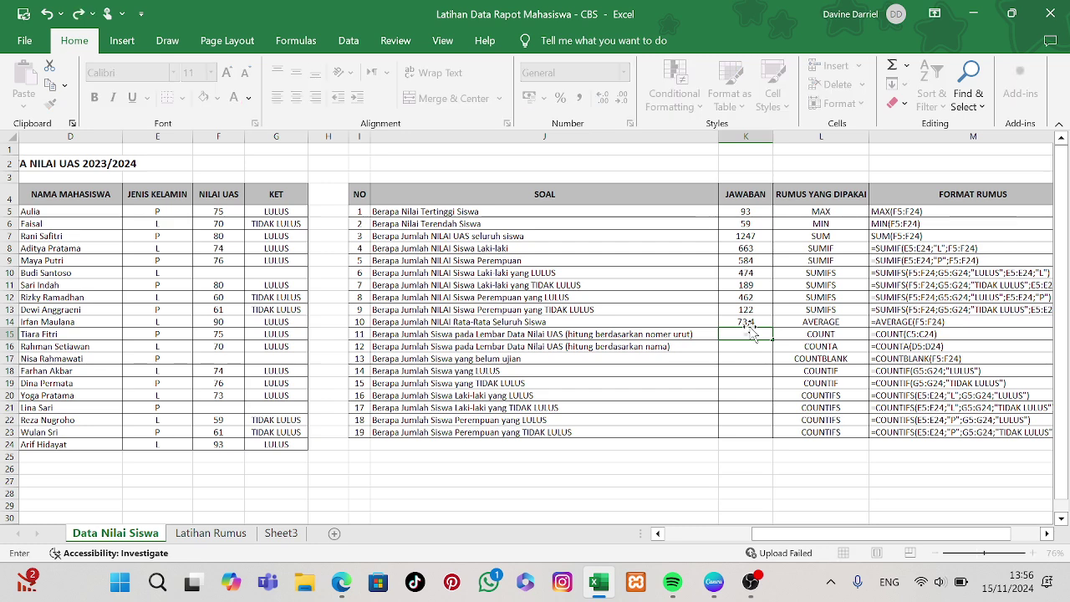
{"action": "type", "text": "COUNT"}
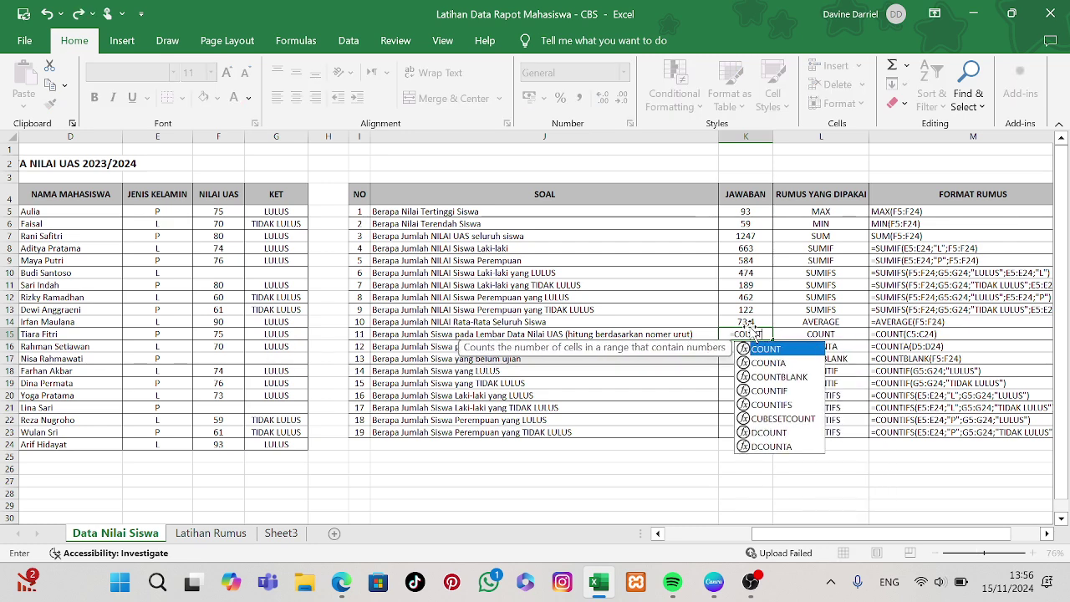
{"action": "type", "text": "("}
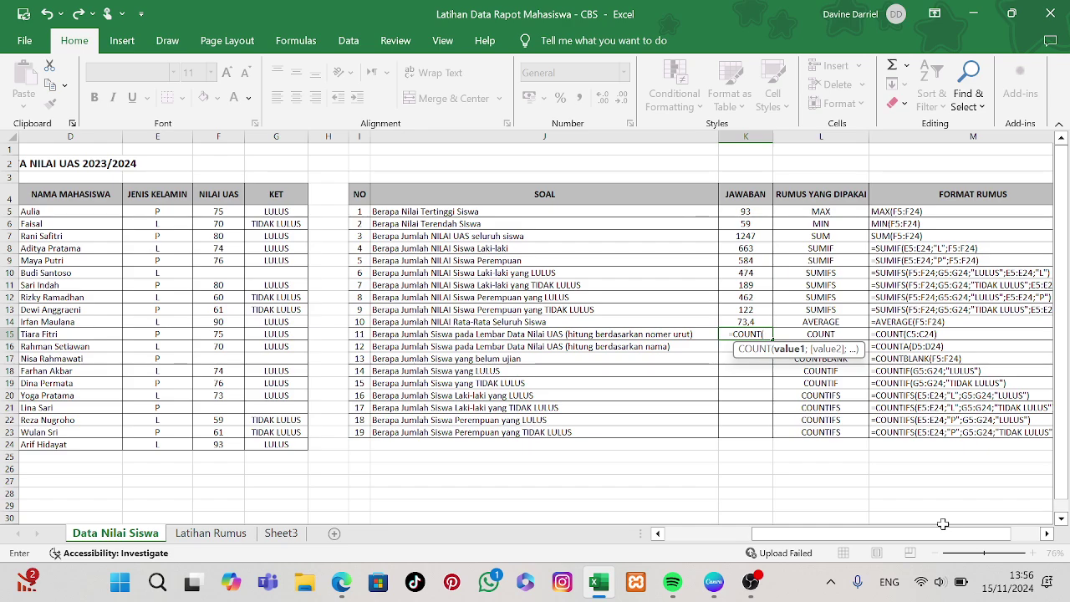
{"action": "left_click_drag", "start_coordinate": [942, 532], "coordinate": [886, 533]}
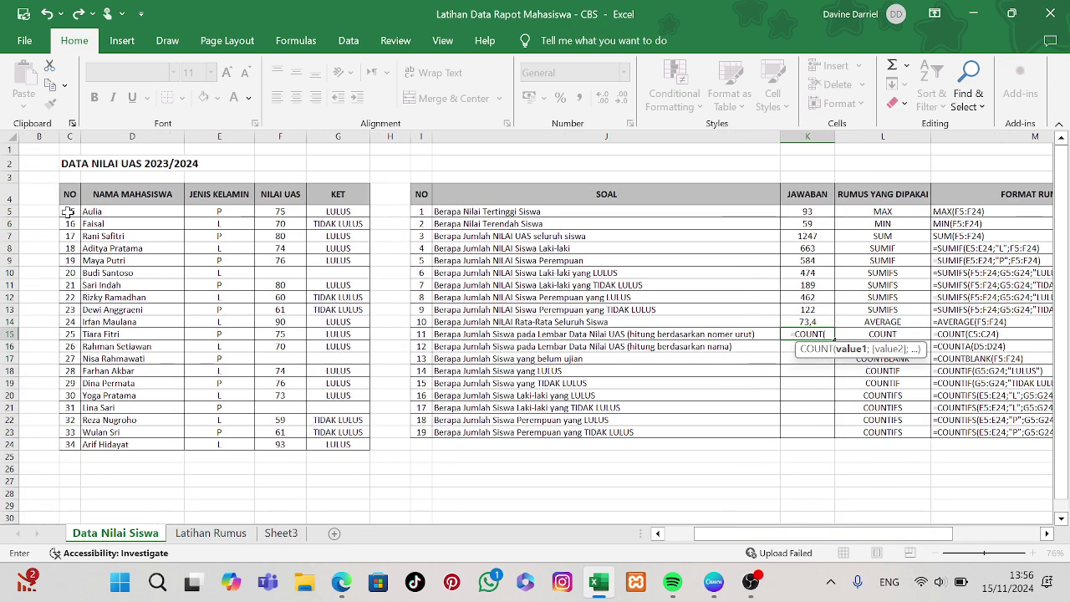
{"action": "left_click_drag", "start_coordinate": [70, 211], "coordinate": [70, 444]}
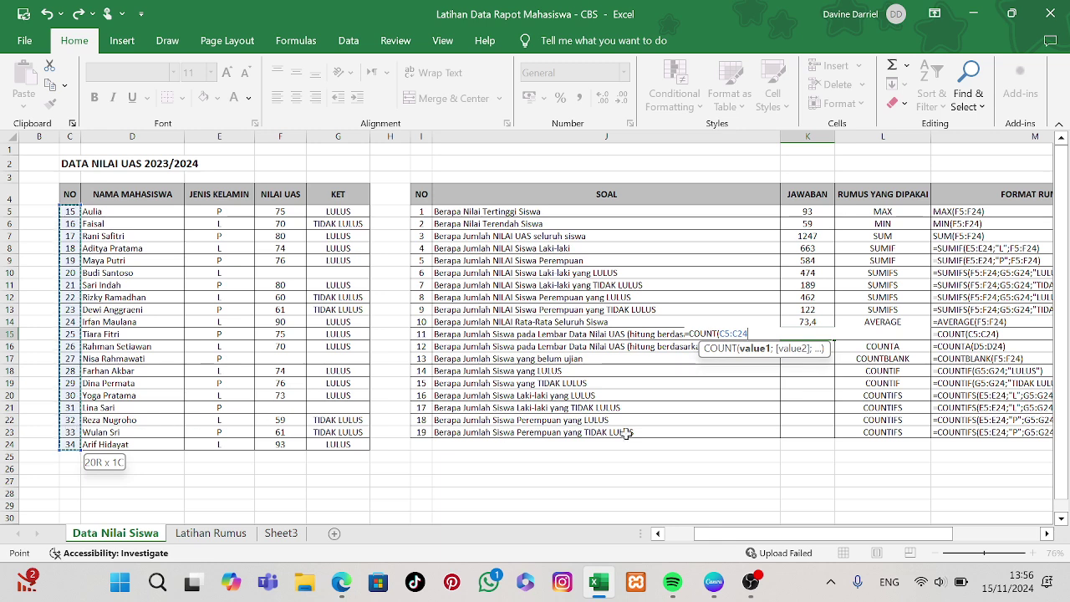
{"action": "type", "text": ")"}
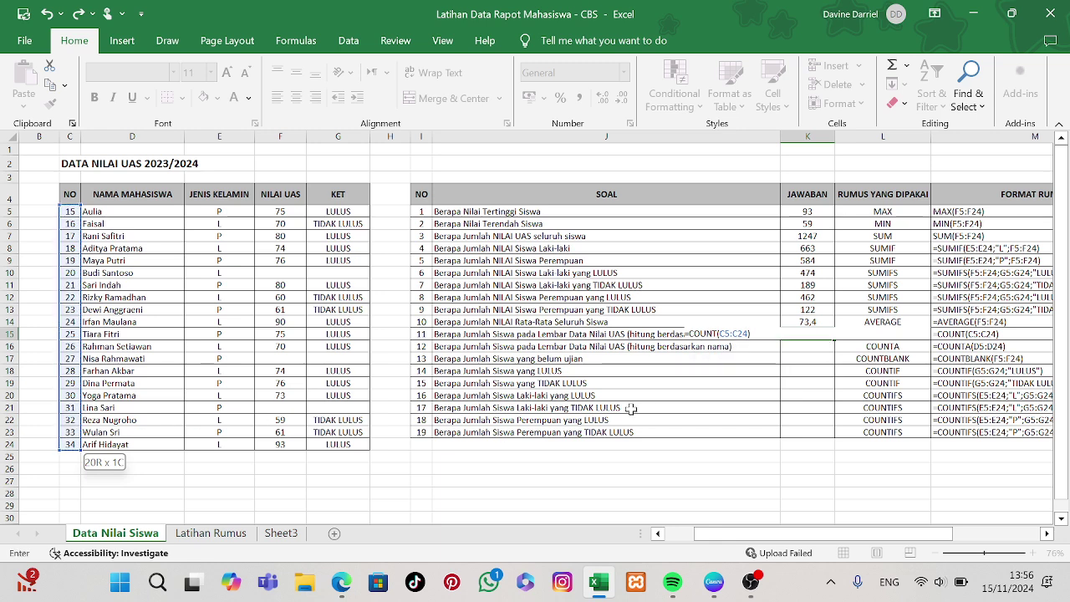
{"action": "key", "text": "Return"}
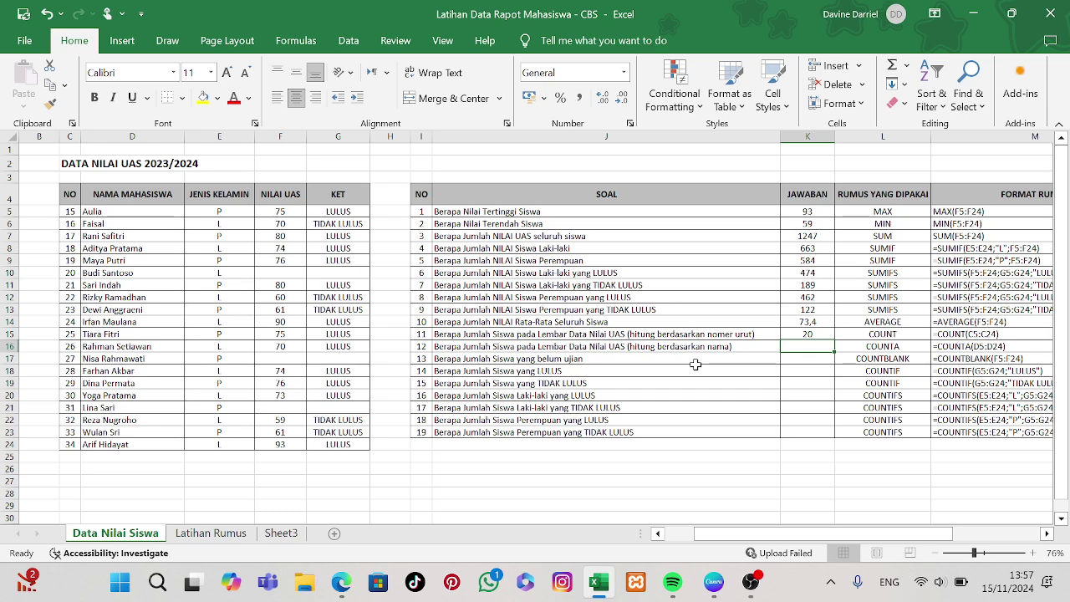
- Enter =COUNTA(D5:D24) in cell K16 to count the students by their names
{"action": "type", "text": "=COUNTA("}
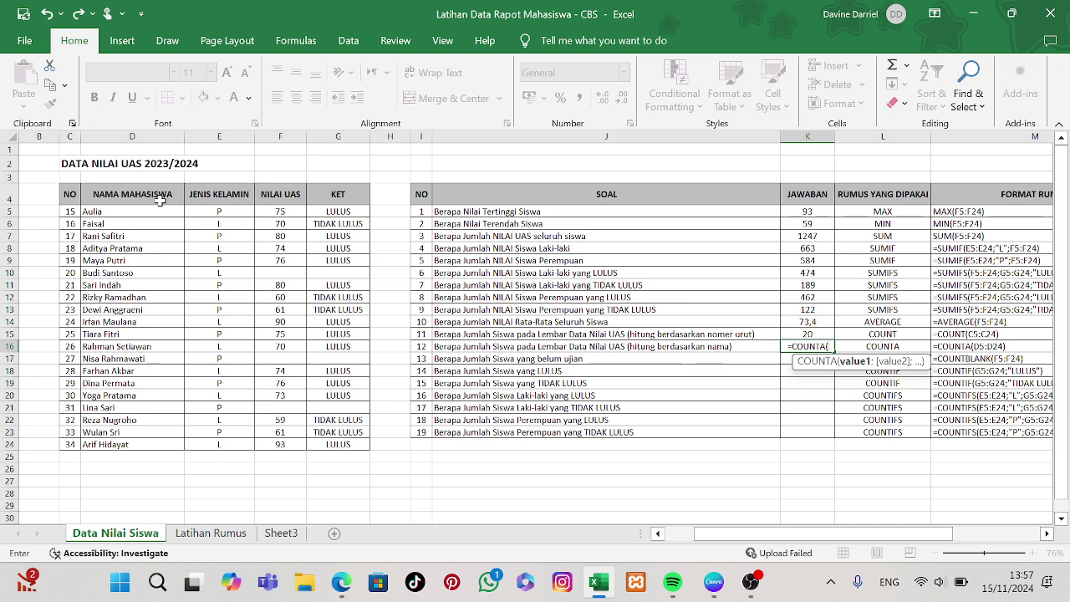
{"action": "left_click_drag", "start_coordinate": [140, 211], "coordinate": [134, 436]}
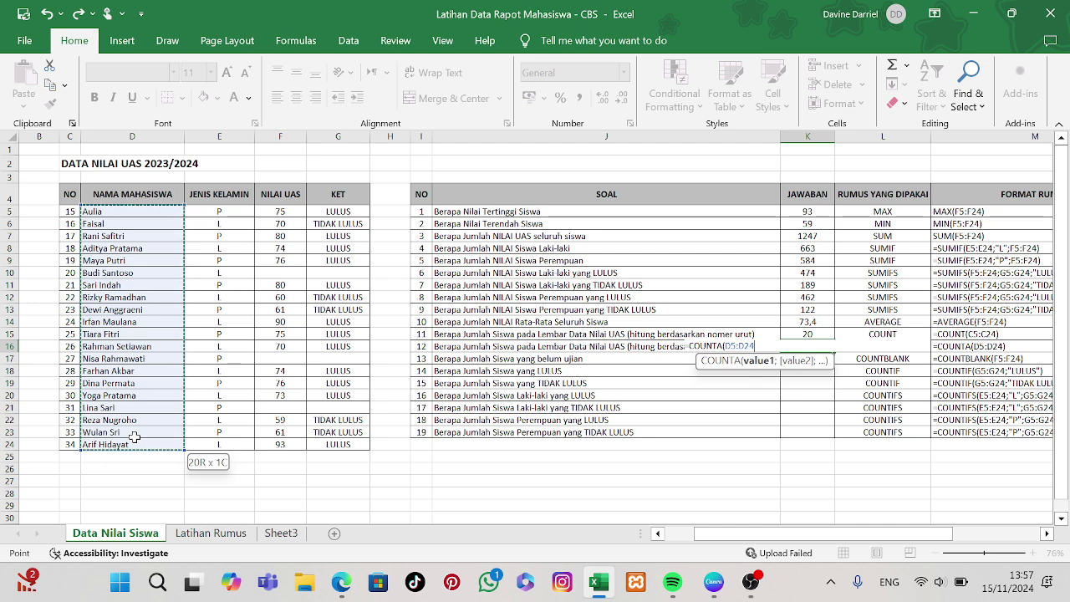
{"action": "type", "text": ")"}
{"action": "key", "text": "Return"}
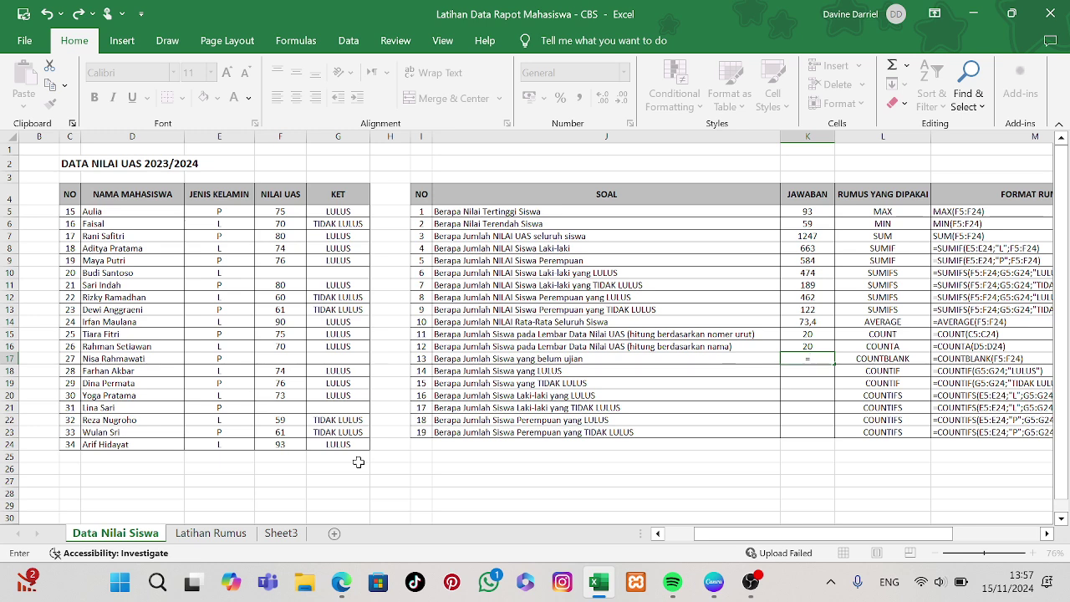
- Enter =COUNTBLANK(F5:F24) in cell K17 to count the students who have not taken the exam
{"action": "type", "text": "COUNT"}
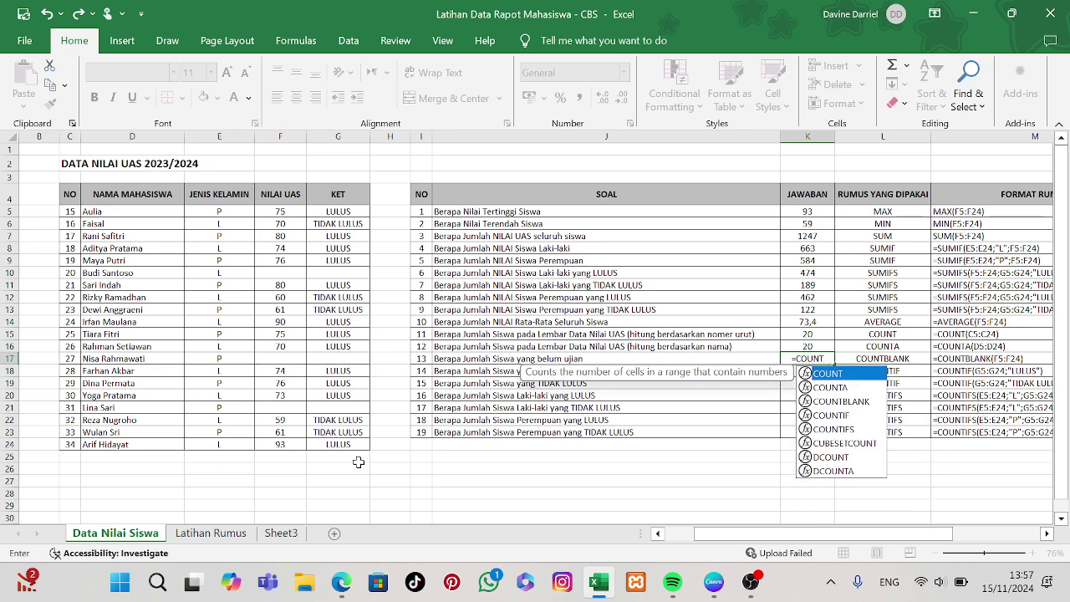
{"action": "type", "text": "BLANK"}
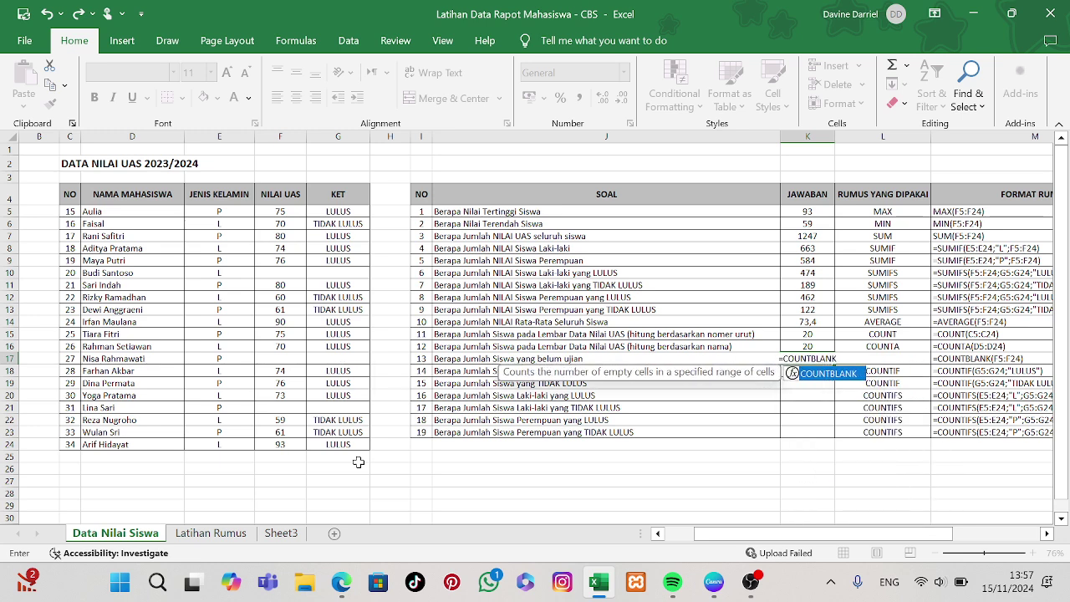
{"action": "type", "text": "("}
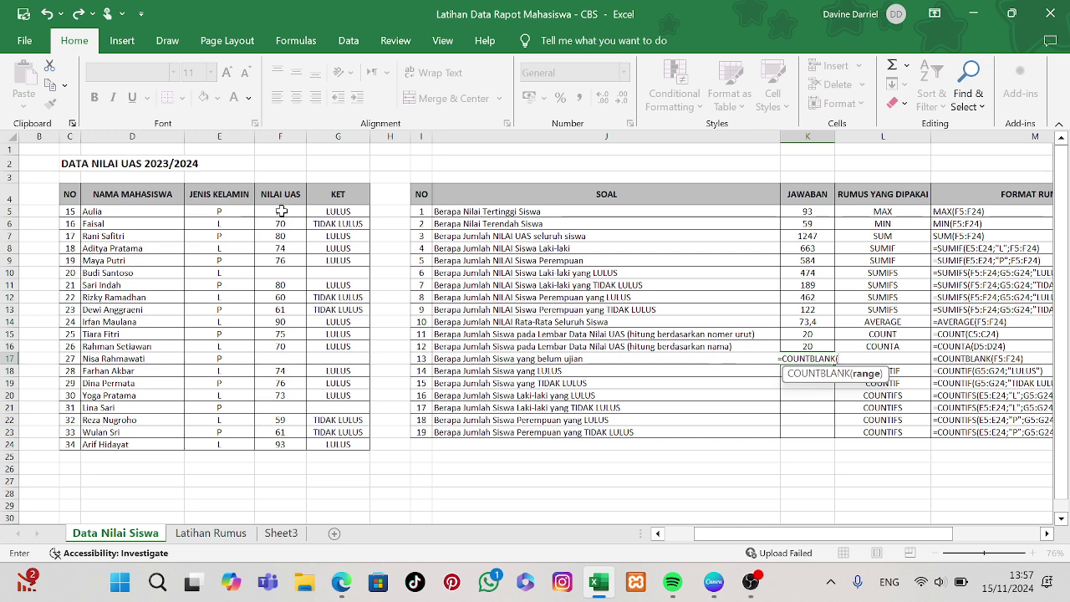
{"action": "left_click_drag", "start_coordinate": [284, 211], "coordinate": [284, 446]}
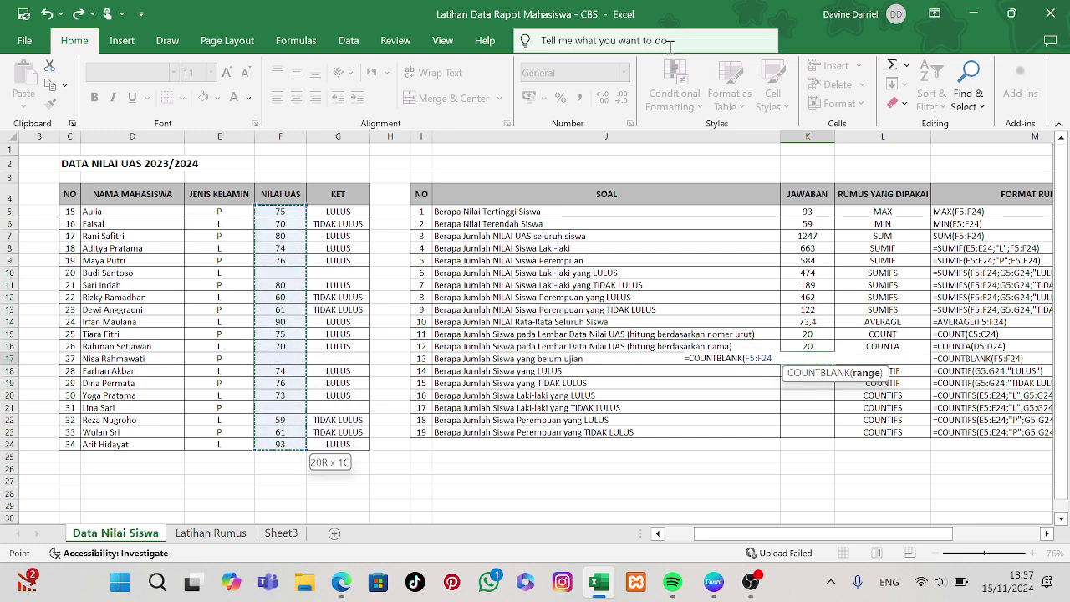
{"action": "key", "text": "Return"}
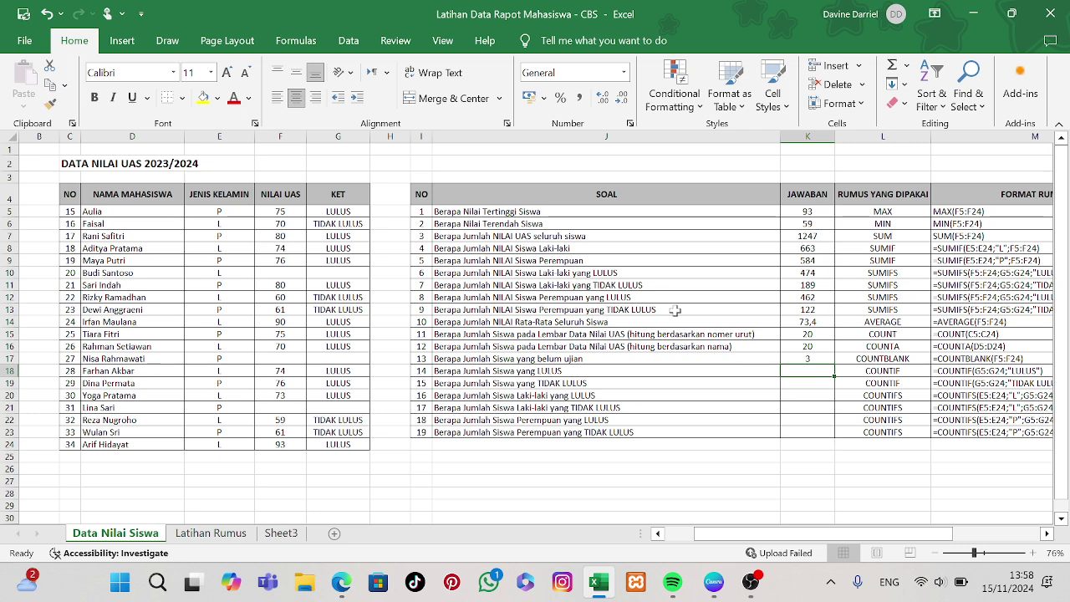
- Enter =COUNTIF(G5:G24;"LULUS") in cell K18 to count the students who passed
{"action": "type", "text": "="}
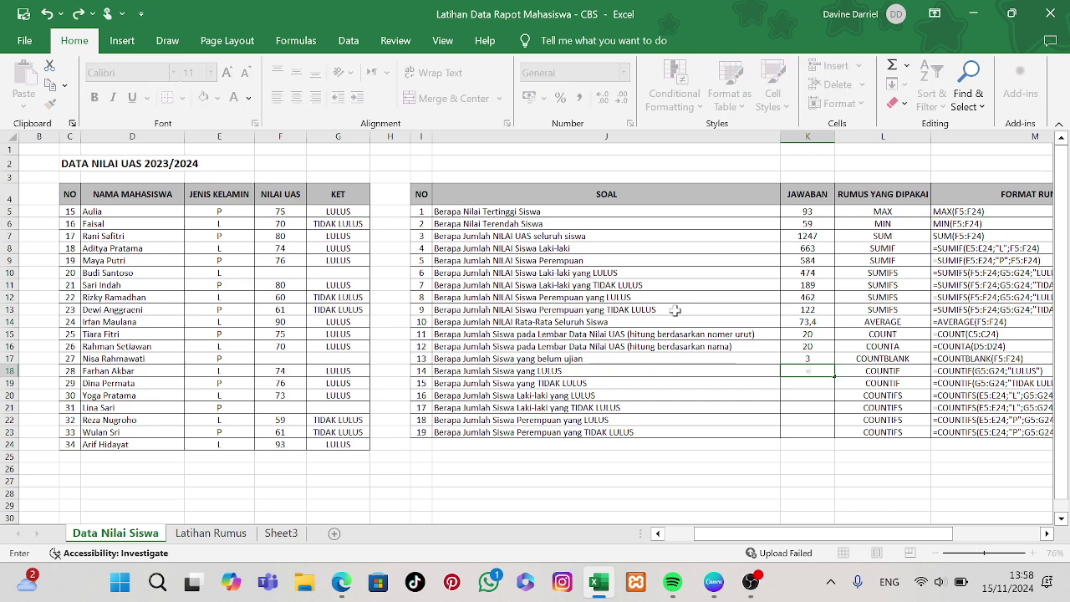
{"action": "type", "text": "COU"}
{"action": "type", "text": "NTIF"}
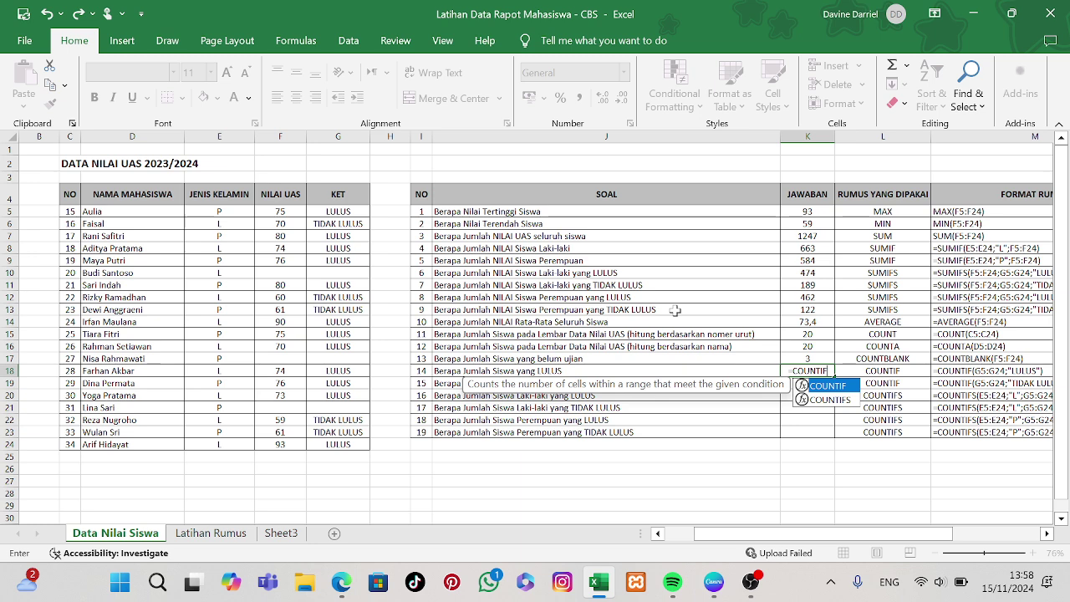
{"action": "type", "text": "("}
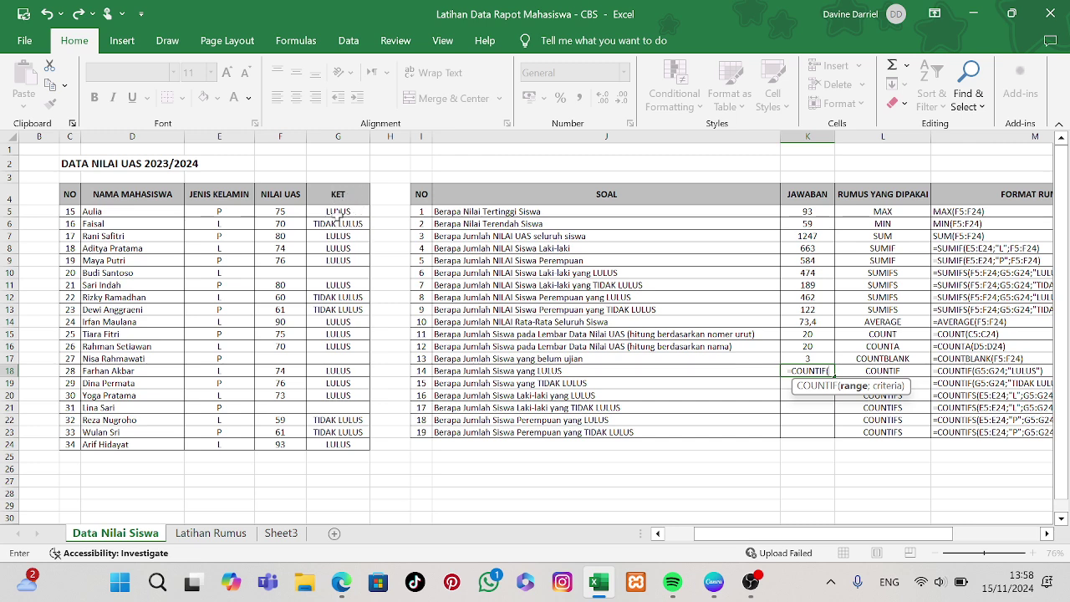
{"action": "left_click_drag", "start_coordinate": [337, 214], "coordinate": [338, 444]}
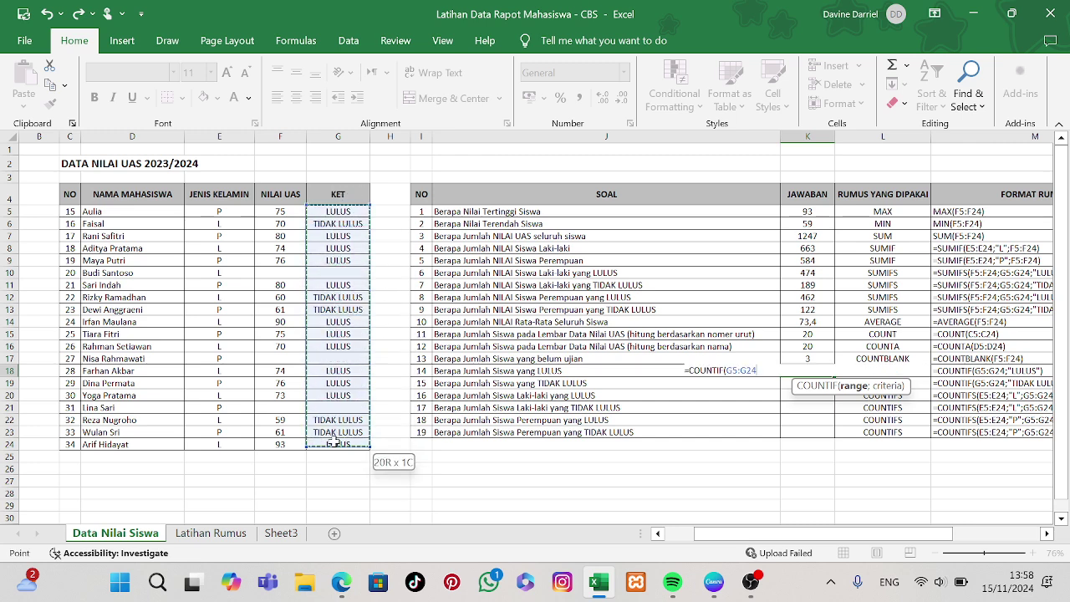
{"action": "type", "text": ";"}
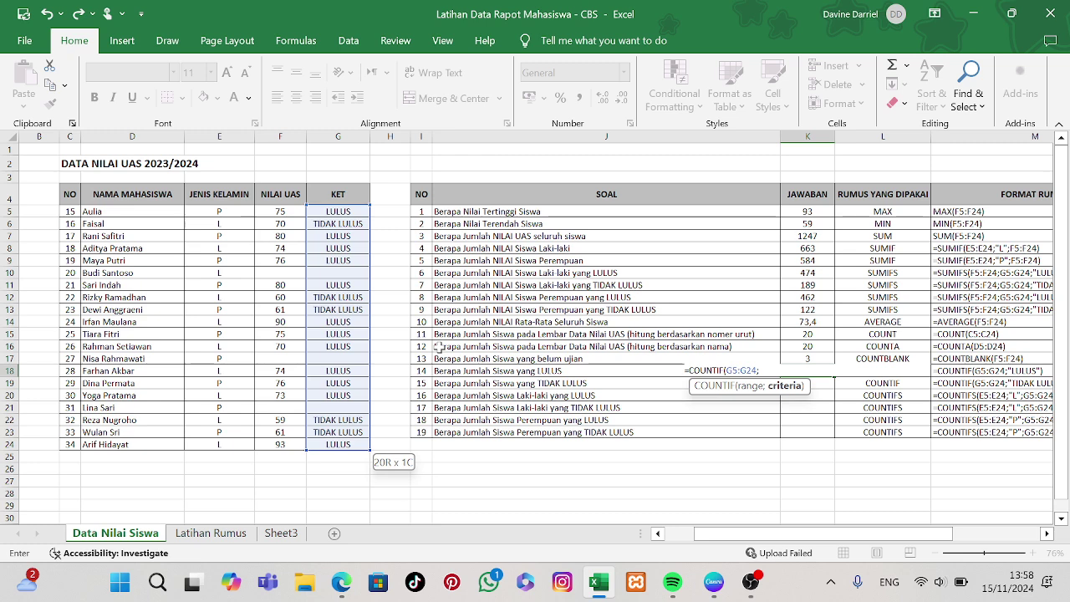
{"action": "type", "text": "\"LULUS\")"}
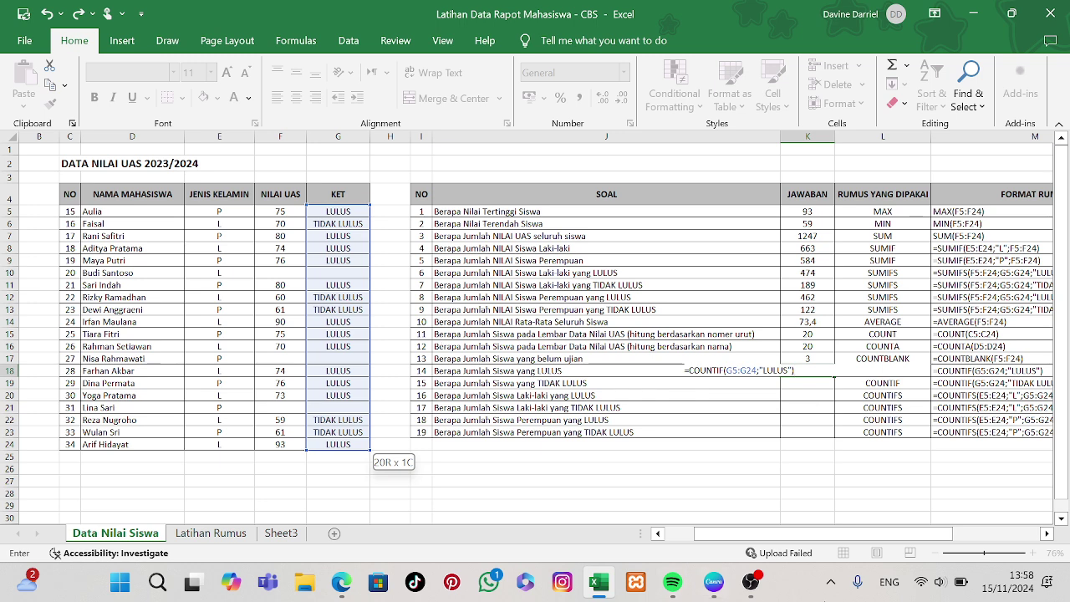
{"action": "key", "text": "Return"}
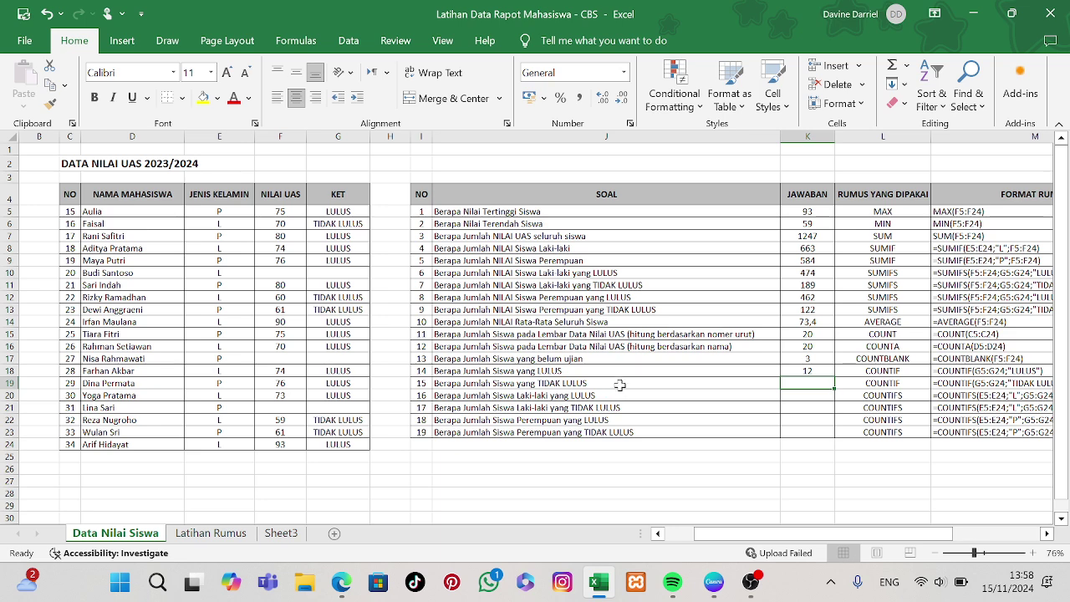
- Enter =COUNTIF(G5:G24;"TIDAK LULUS") in cell K19 to count the students who did not pass
{"action": "type", "text": "="}
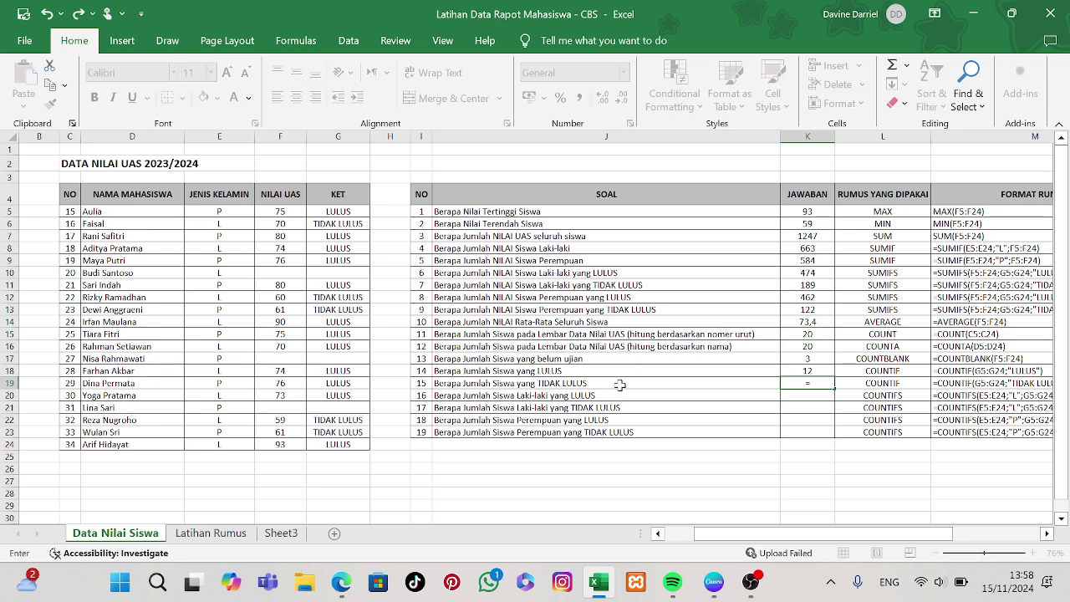
{"action": "type", "text": "COUNTIF"}
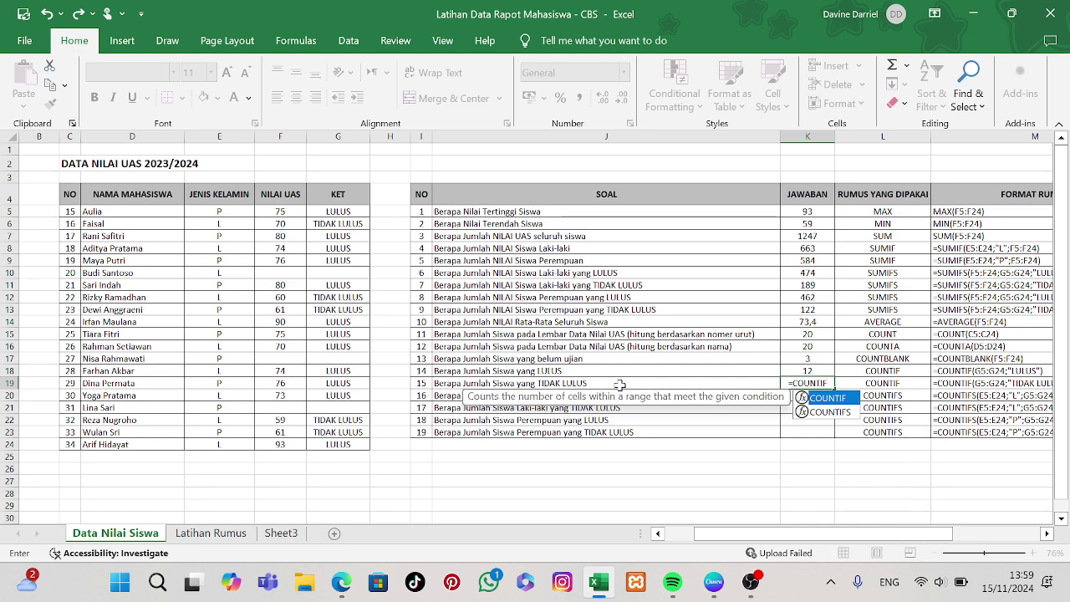
{"action": "type", "text": "("}
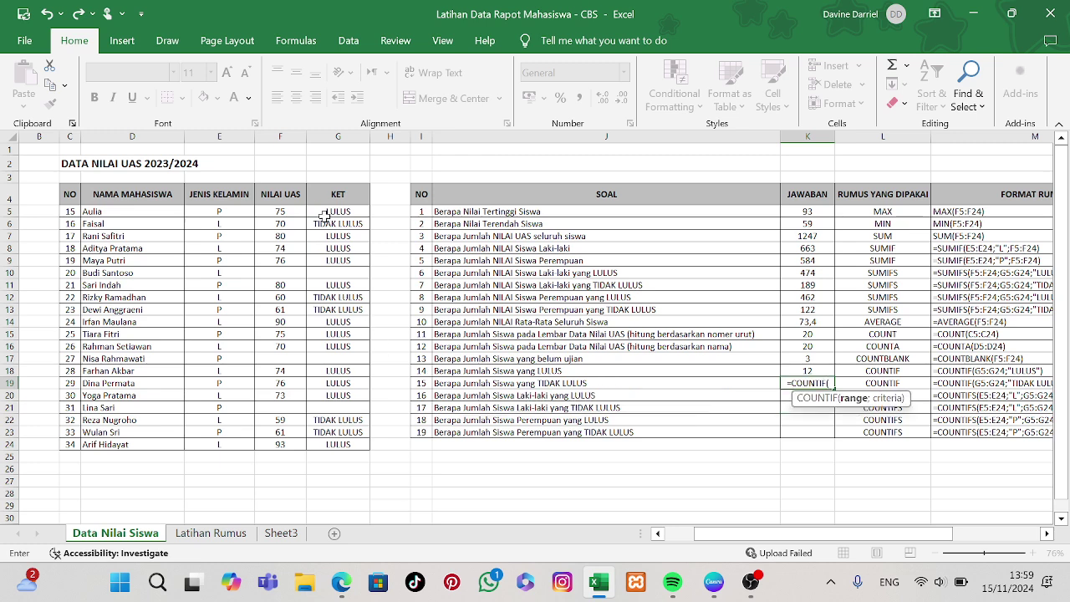
{"action": "left_click_drag", "start_coordinate": [338, 212], "coordinate": [334, 444]}
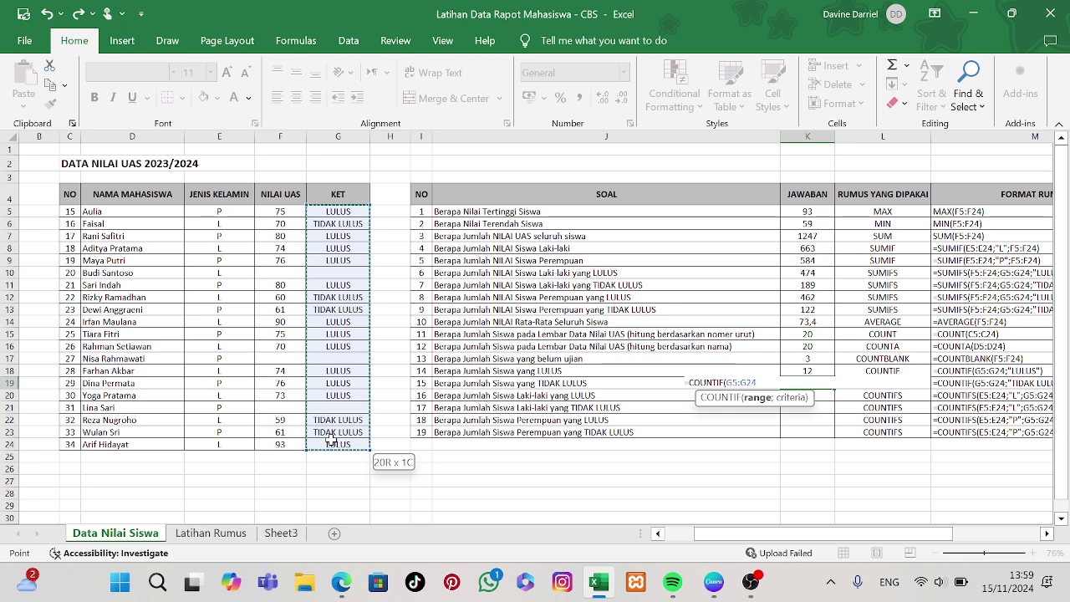
{"action": "type", "text": ";"}
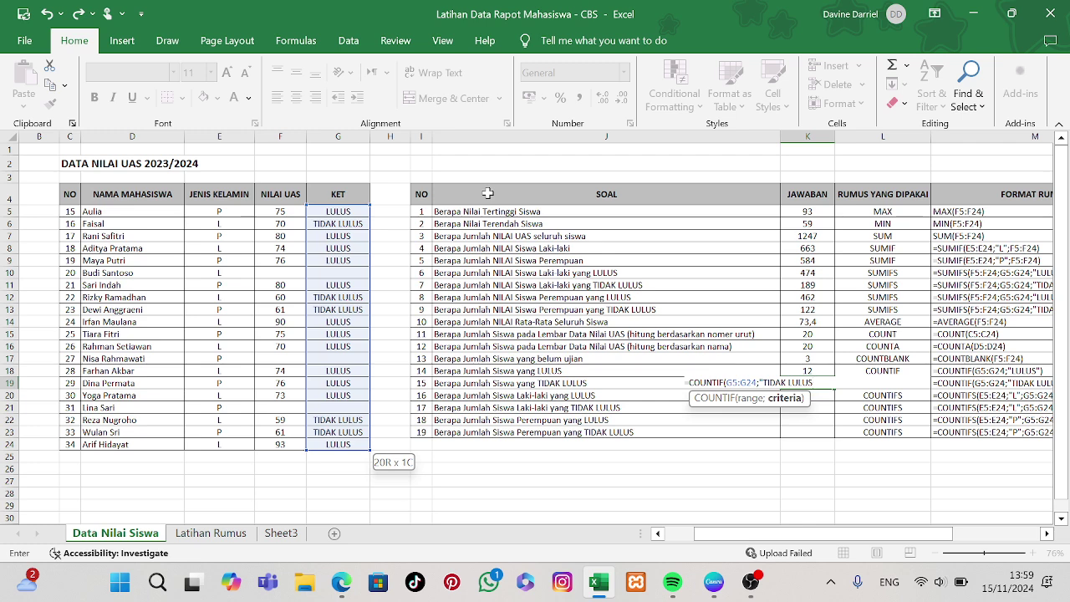
{"action": "type", "text": ")"}
{"action": "key", "text": "Return"}
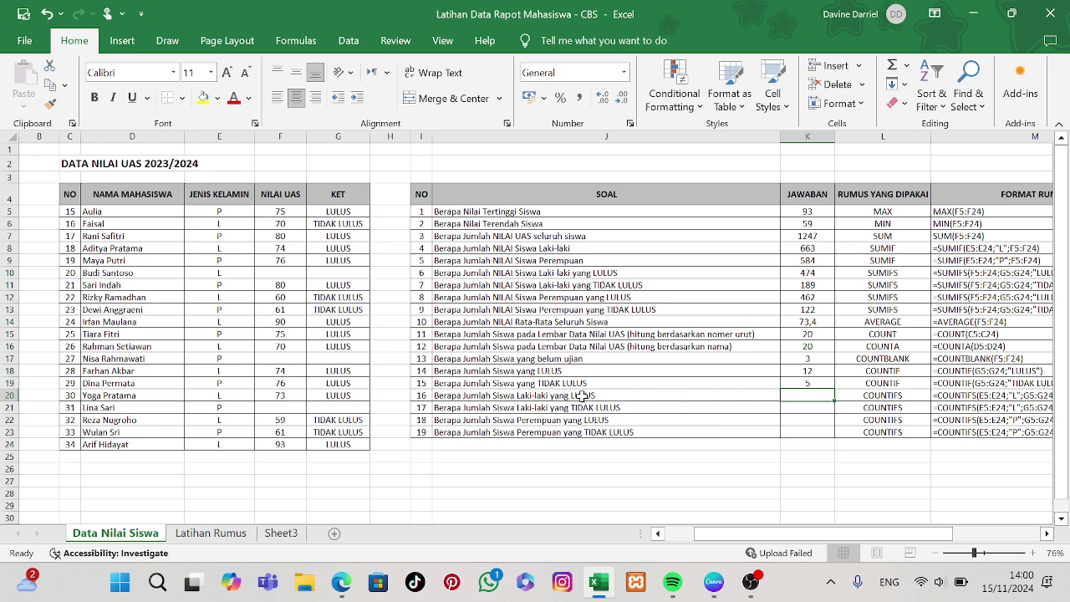
- Enter =COUNTIFS(E5:E24;"L";G5:G24;"LULUS") in cell K20 to count the male students who passed
{"action": "type", "text": "="}
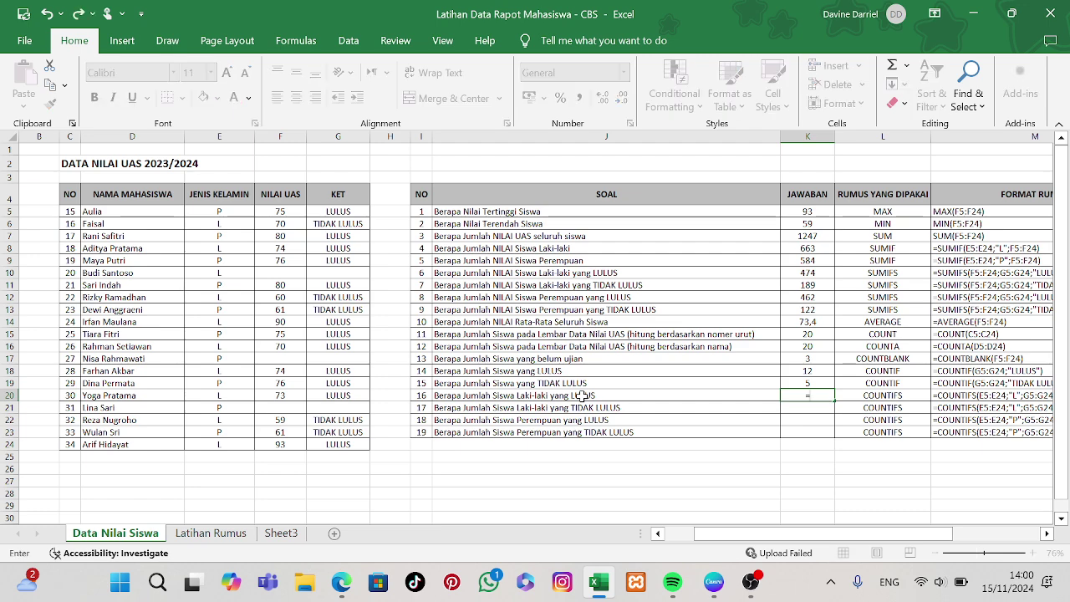
{"action": "type", "text": "COUNTIF"}
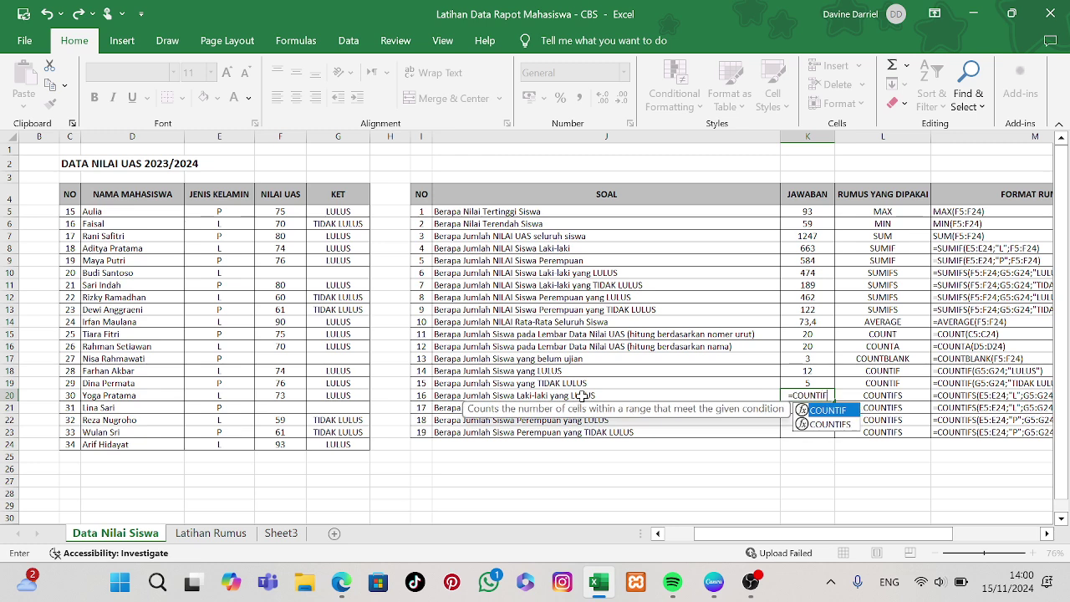
{"action": "type", "text": "S"}
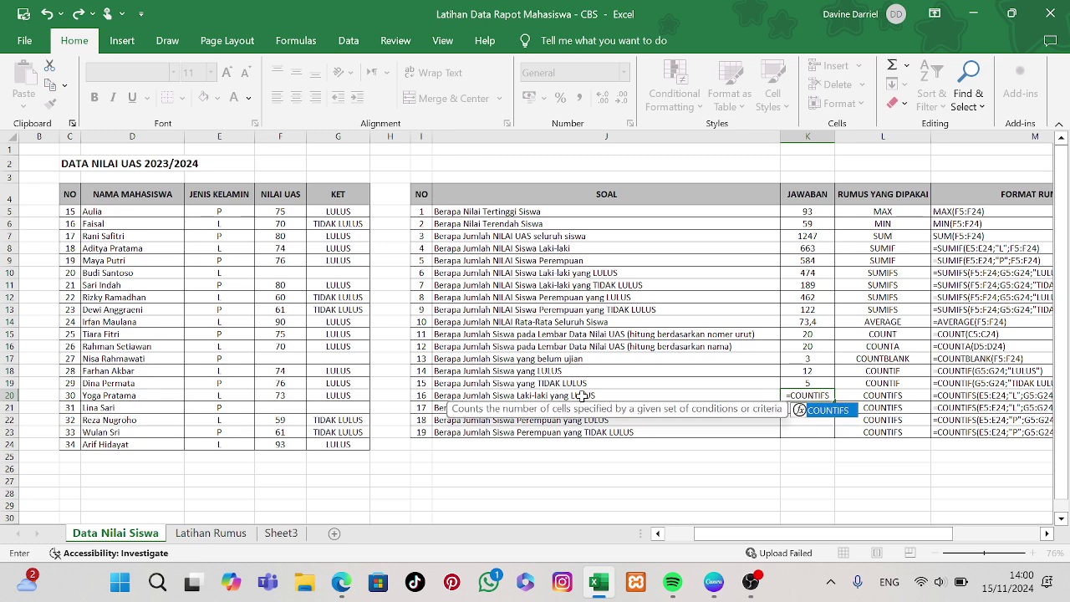
{"action": "type", "text": "("}
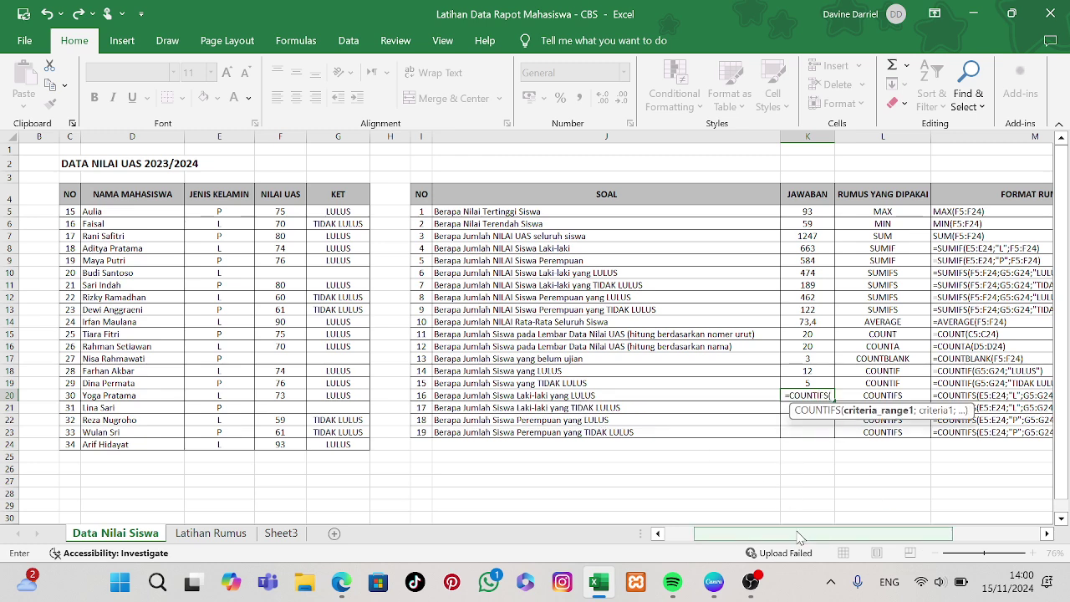
{"action": "left_click_drag", "start_coordinate": [799, 538], "coordinate": [819, 537]}
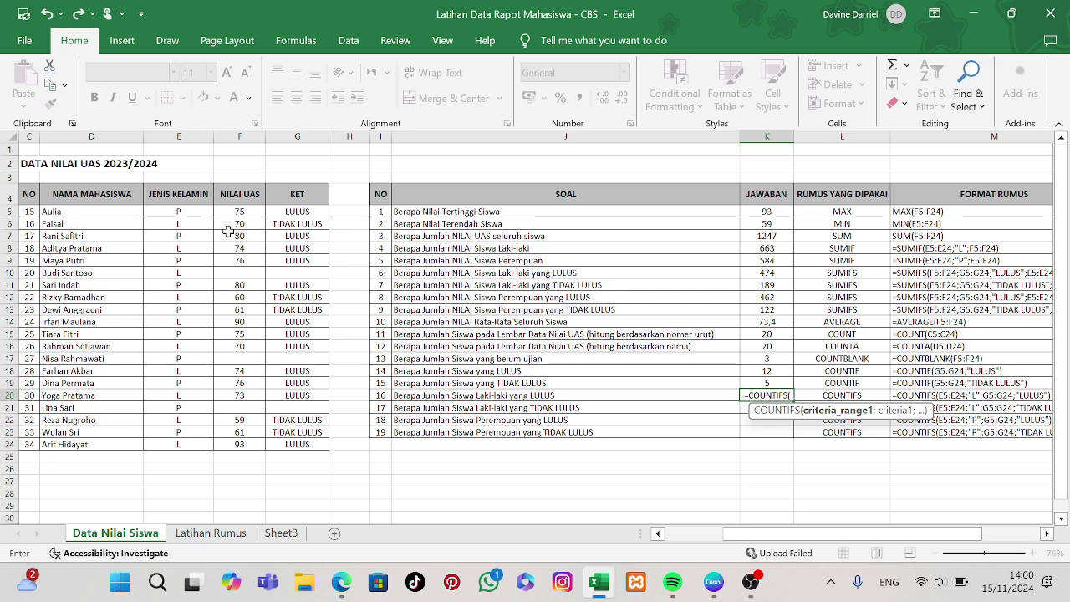
{"action": "left_click_drag", "start_coordinate": [186, 212], "coordinate": [191, 444]}
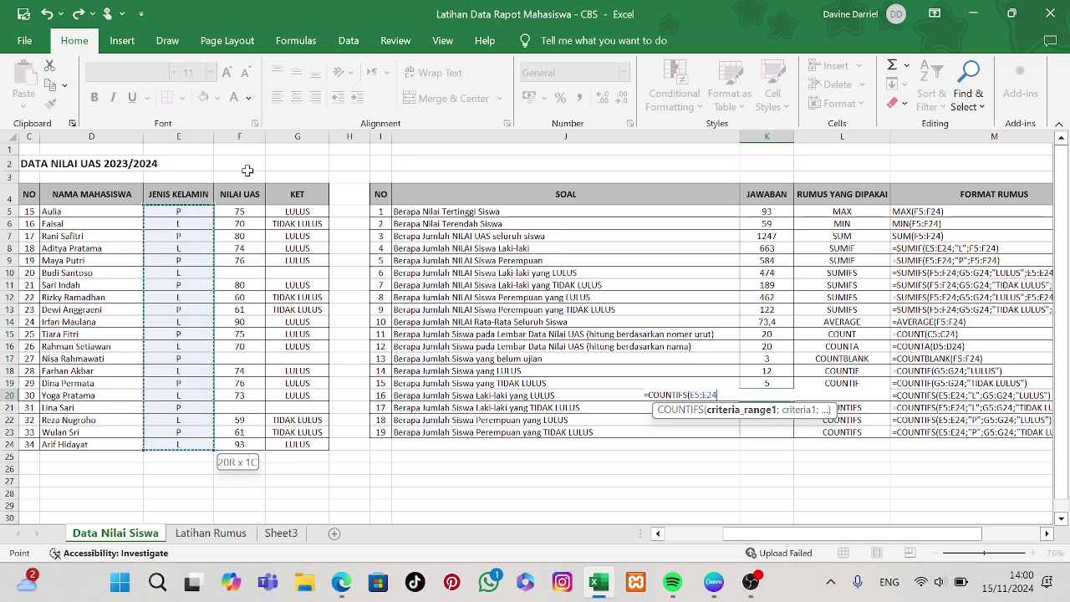
{"action": "type", "text": ";\"L"}
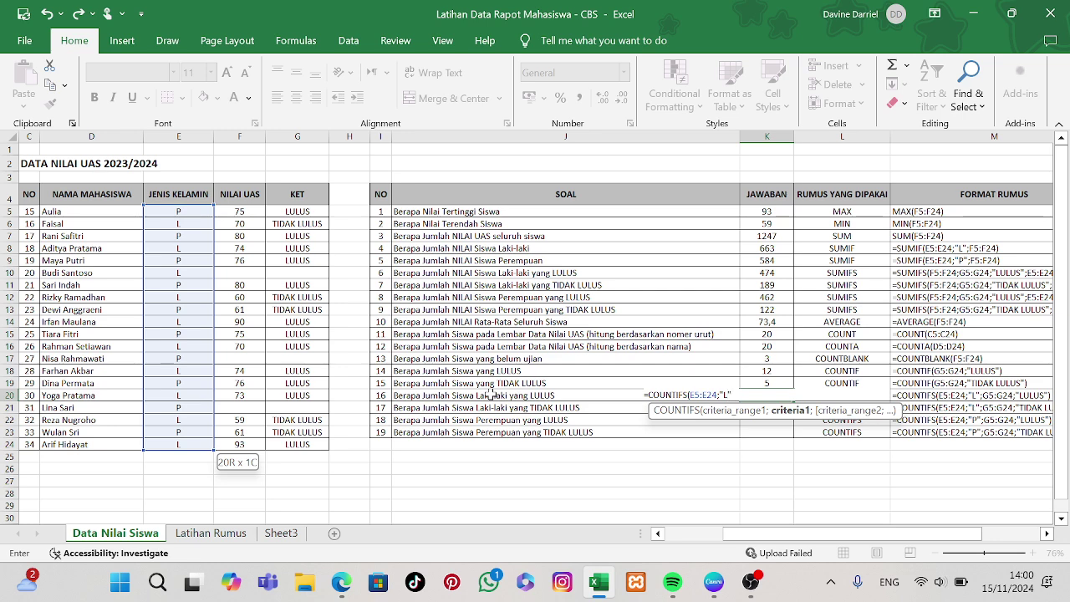
{"action": "type", "text": ";"}
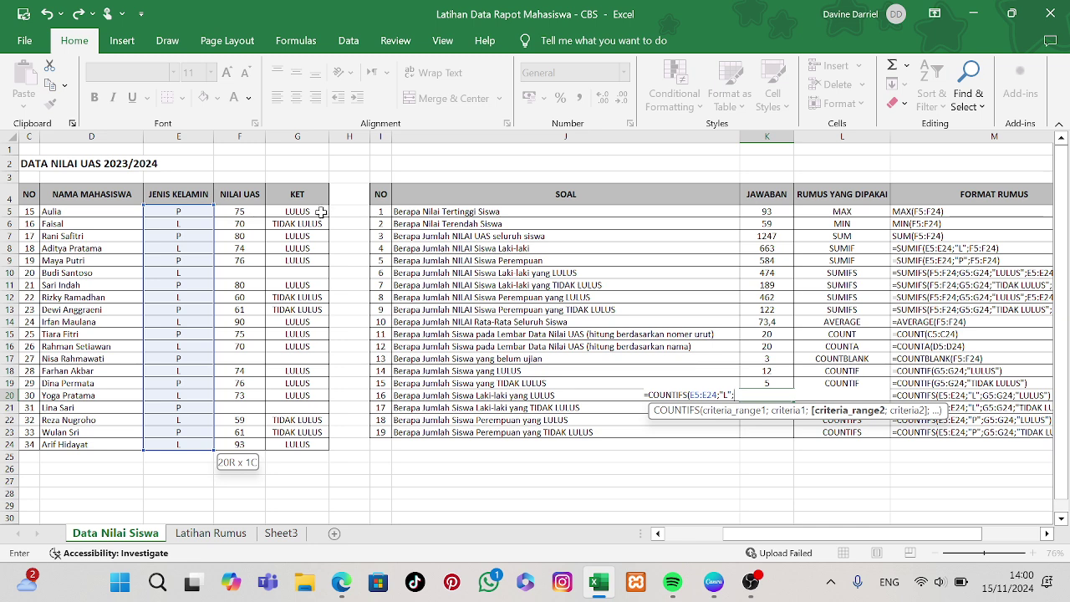
{"action": "left_click_drag", "start_coordinate": [317, 212], "coordinate": [319, 443]}
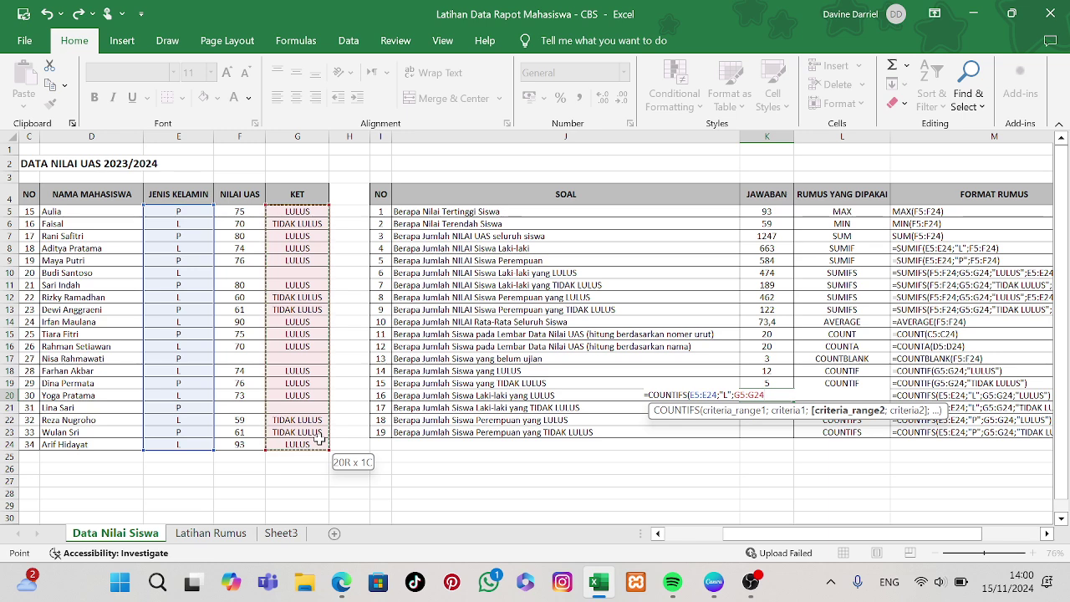
{"action": "type", "text": ";"}
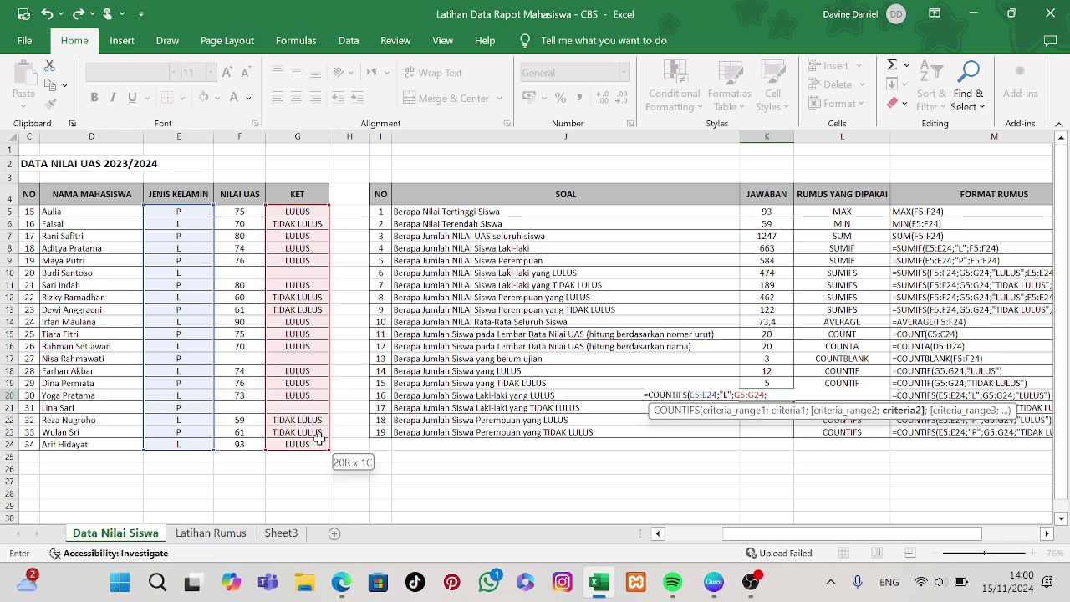
{"action": "type", "text": "\"LULUS"}
{"action": "type", "text": ")"}
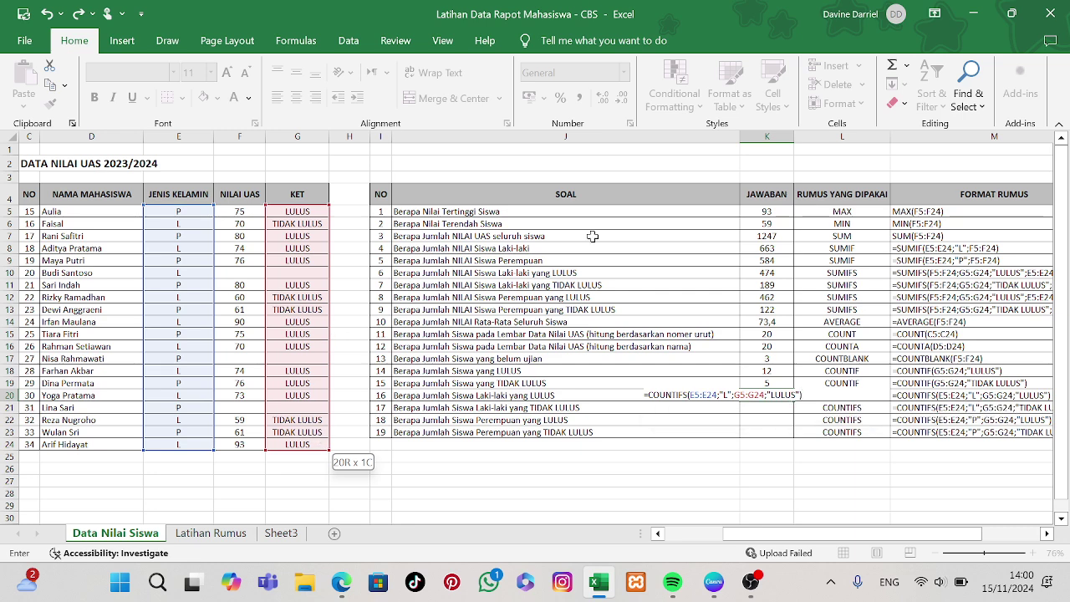
{"action": "key", "text": "Return"}
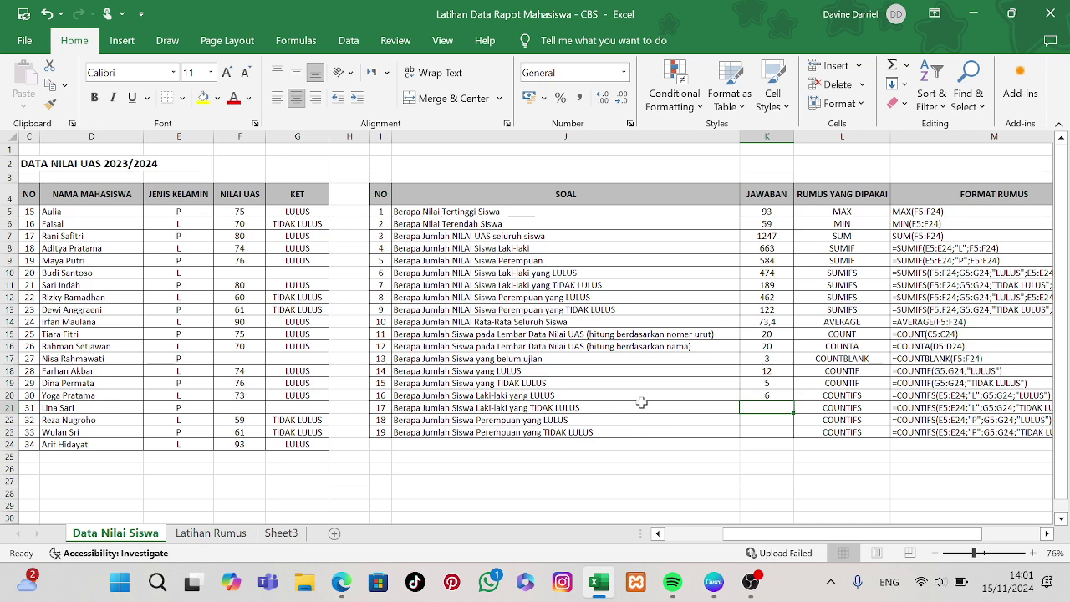
- Enter =COUNTIFS(E5:E24;"L";G5:G24;"TIDAK LULUS") in cell K21 to count the male students who did not pass
{"action": "type", "text": "=COUN"}
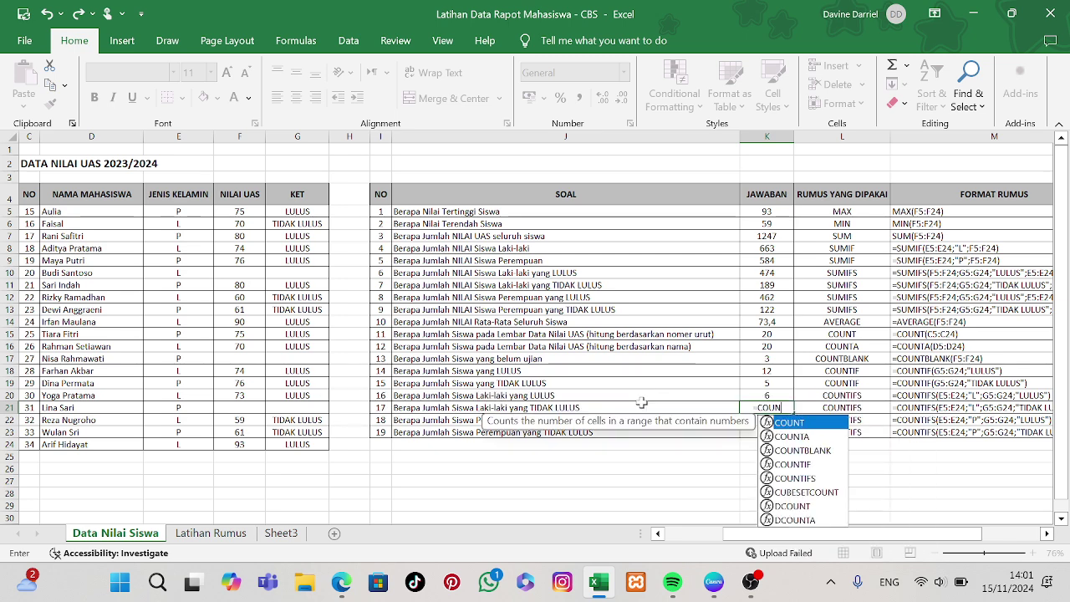
{"action": "type", "text": "TIFS"}
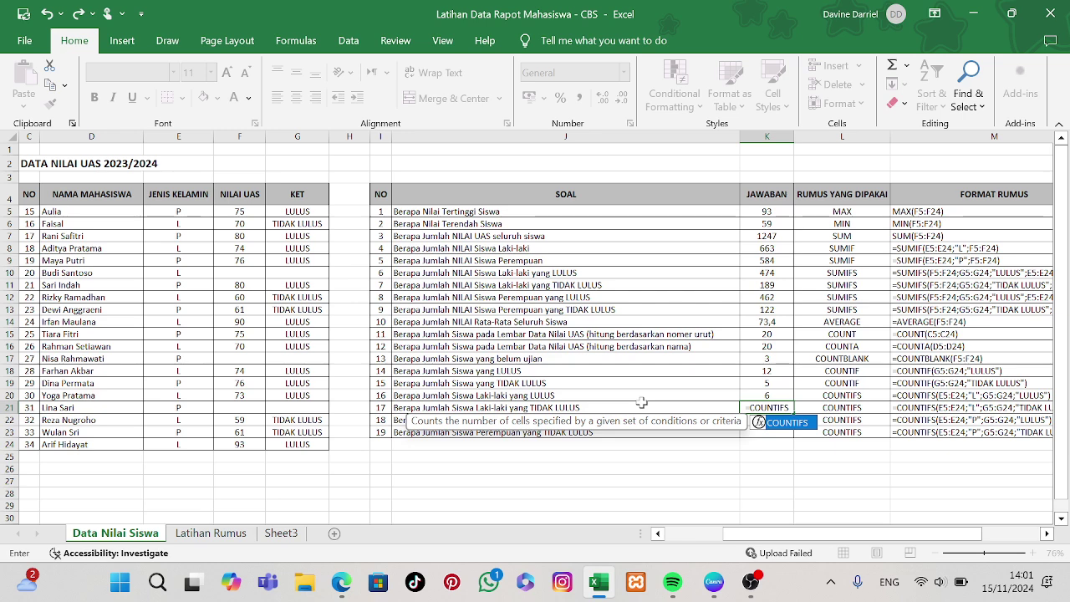
{"action": "type", "text": "("}
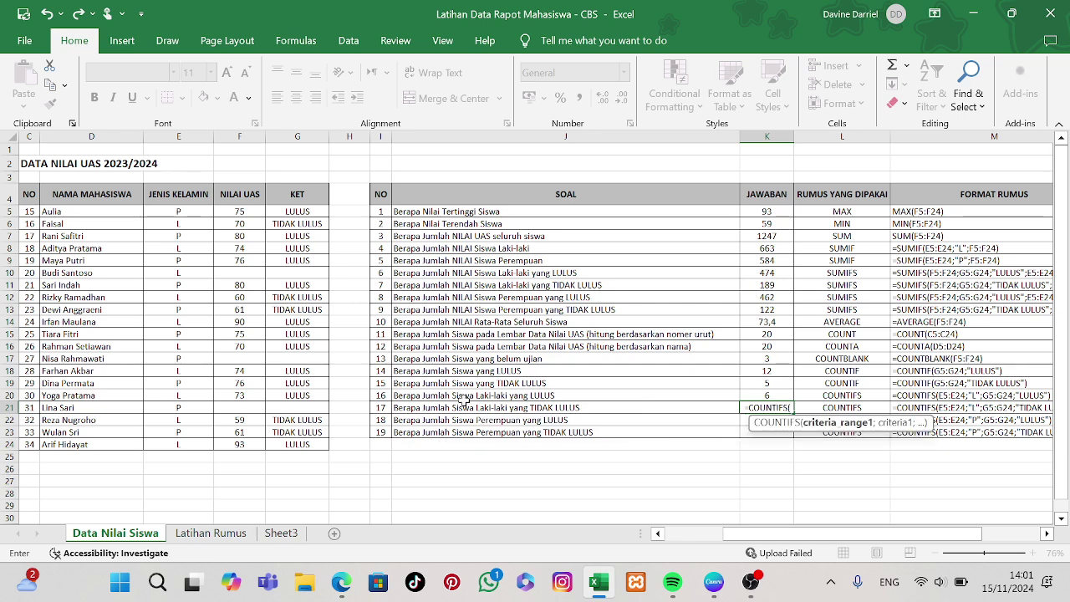
{"action": "left_click_drag", "start_coordinate": [197, 211], "coordinate": [192, 443]}
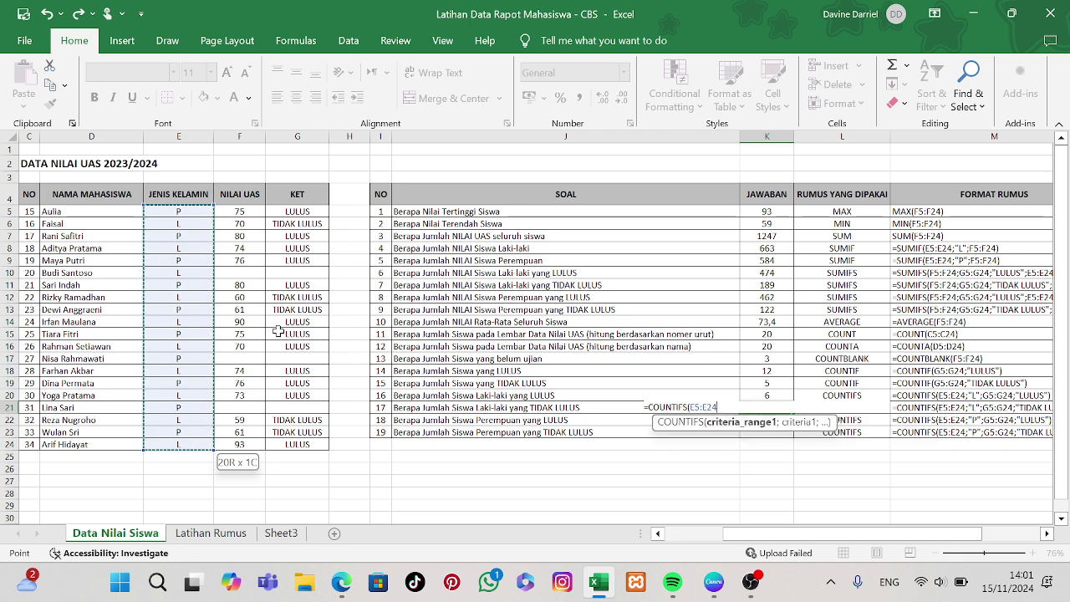
{"action": "type", "text": ";\"L"}
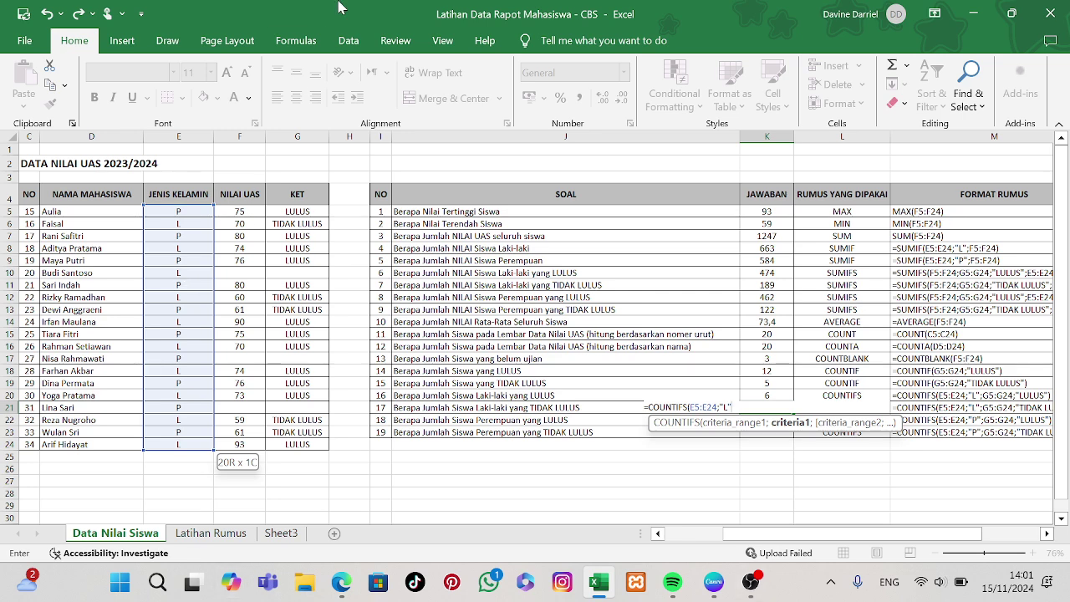
{"action": "type", "text": ";"}
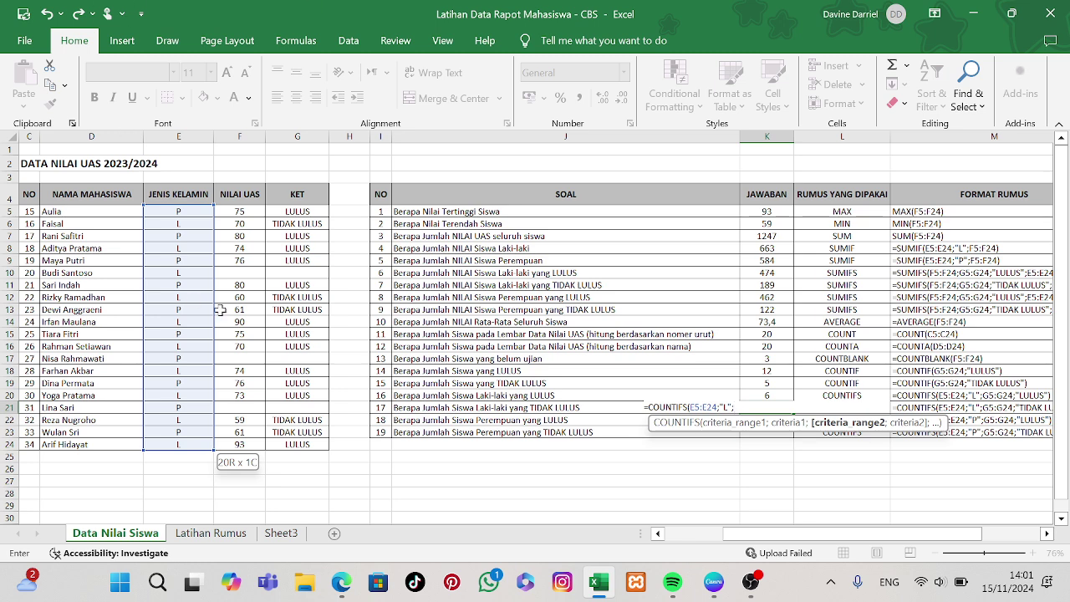
{"action": "left_click_drag", "start_coordinate": [289, 212], "coordinate": [309, 438]}
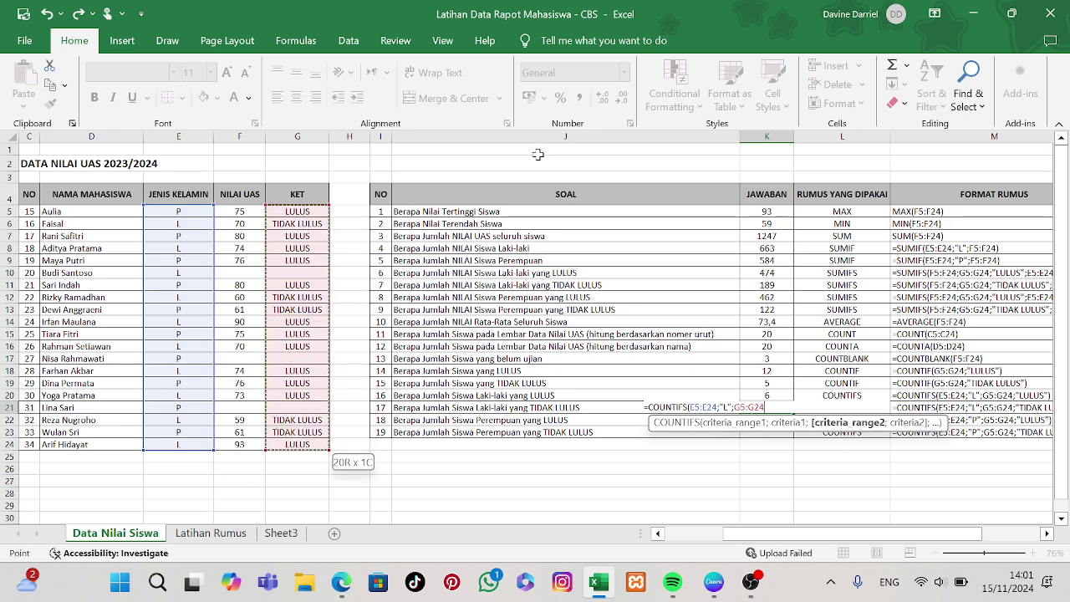
{"action": "type", "text": ";"}
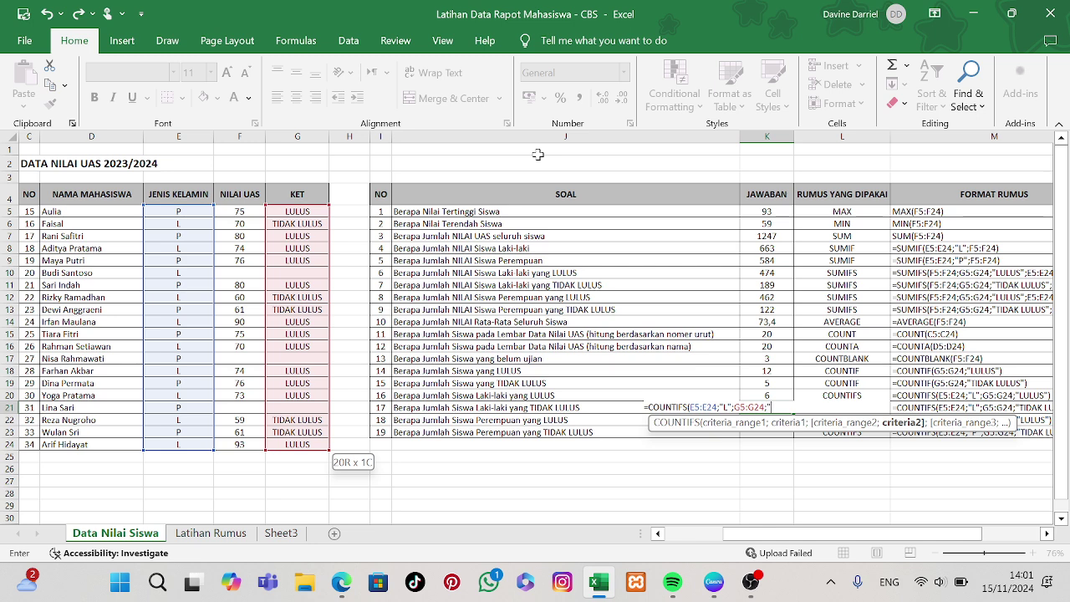
{"action": "type", "text": "\"TIDAK LU"}
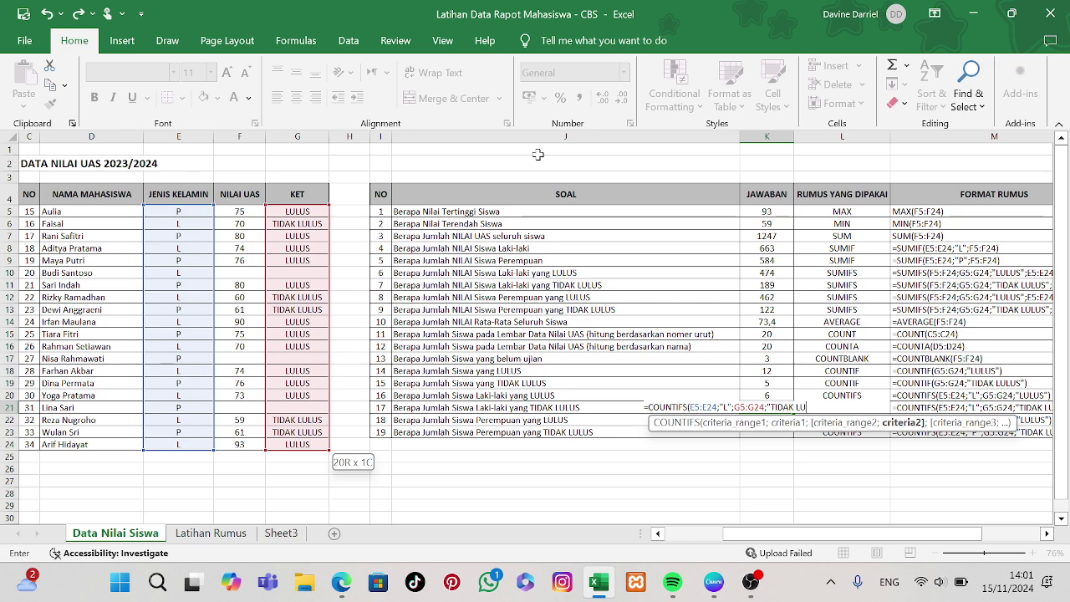
{"action": "type", "text": "LUS\""}
{"action": "key", "text": "Return"}
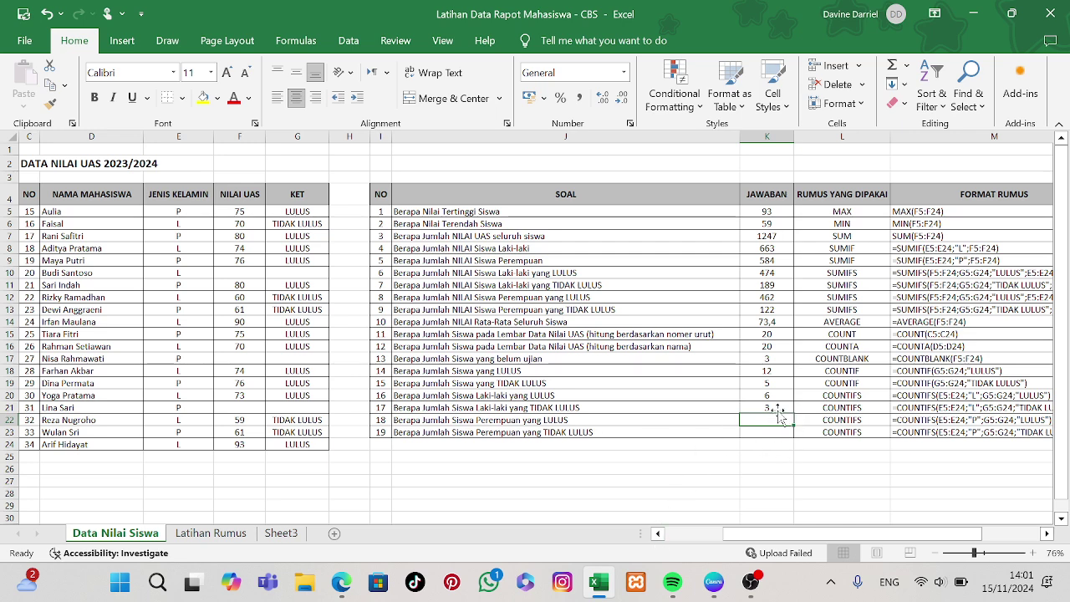
{"action": "left_click", "coordinate": [752, 583]}
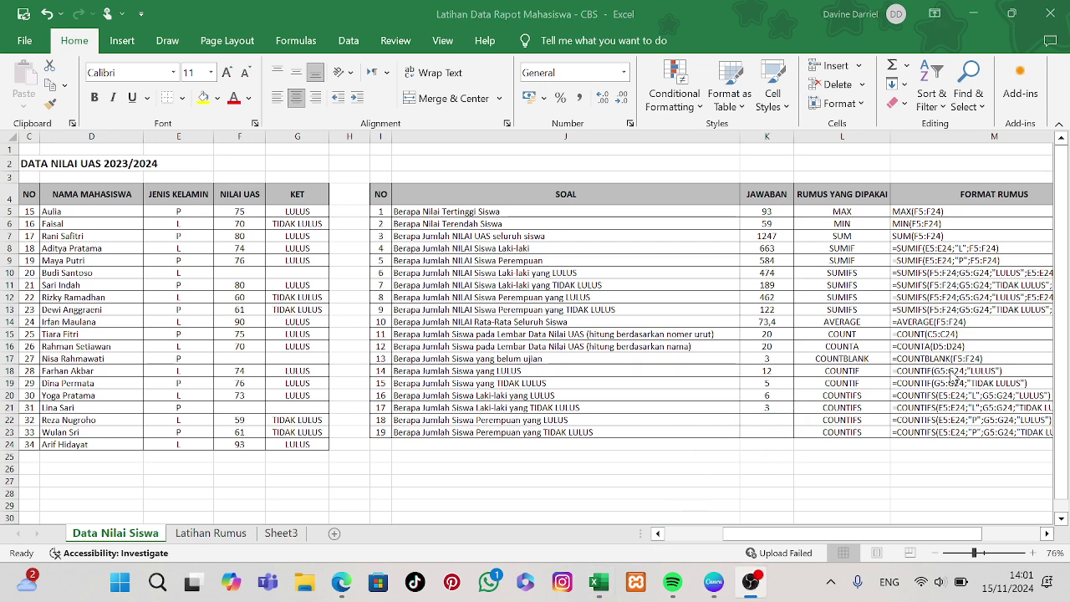